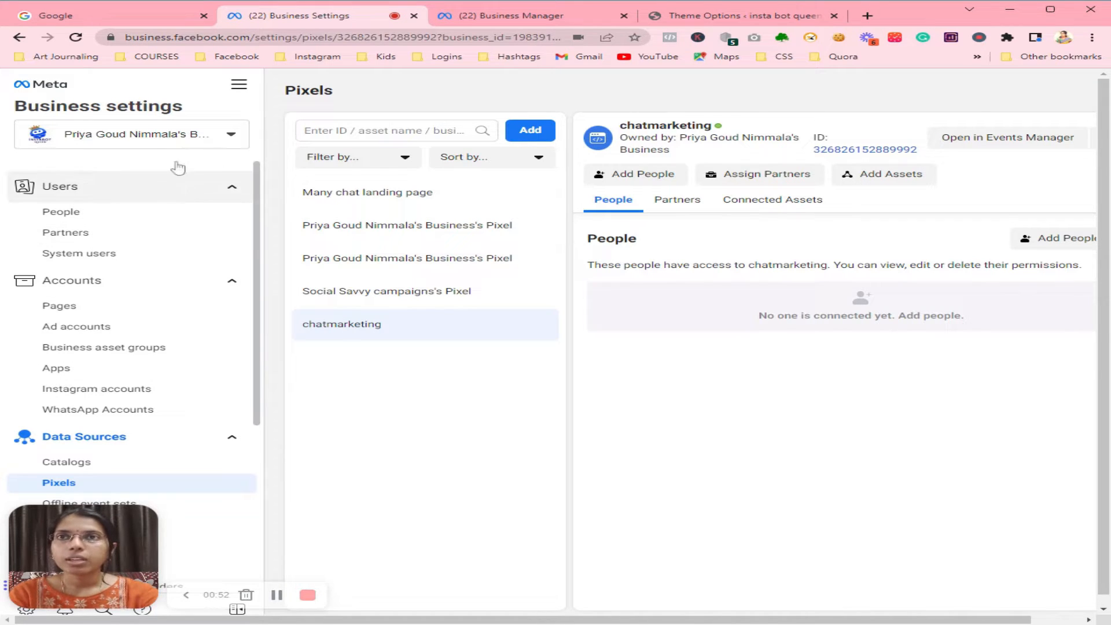
# Step: Look through the available business accounts and the Data Sources section of Business settings
pyautogui.click(177, 140)
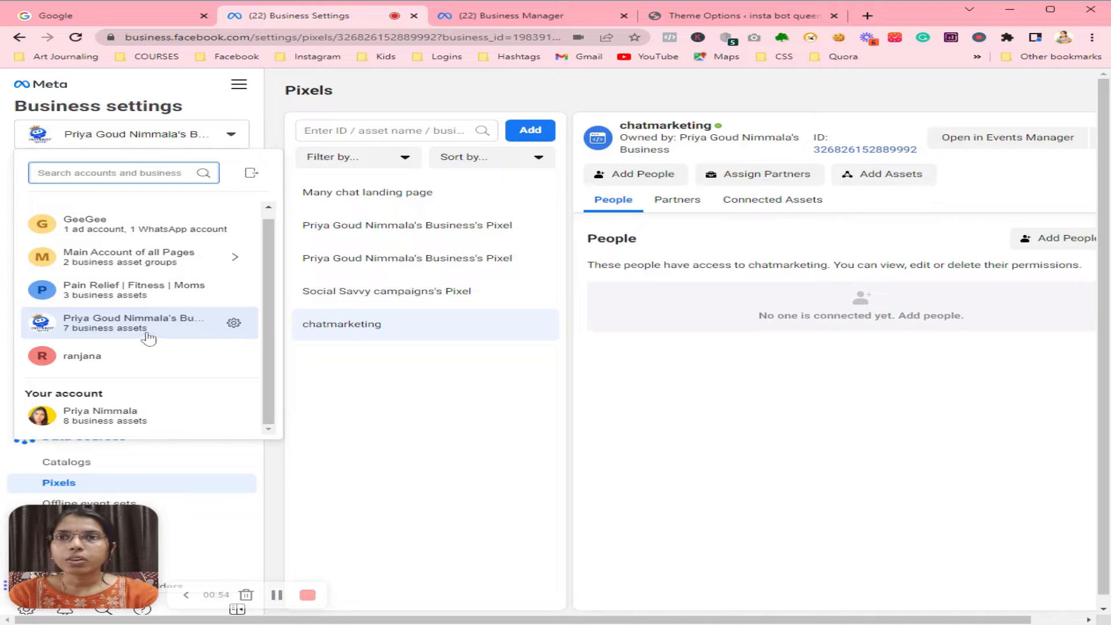
pyautogui.click(282, 109)
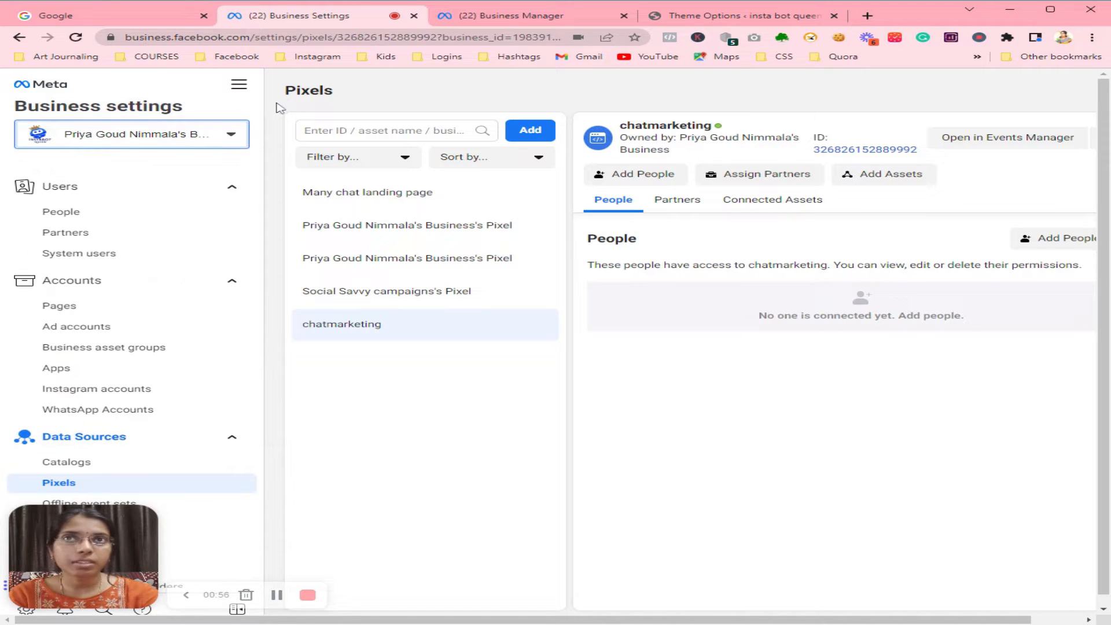
pyautogui.scroll(-2, 169, 186)
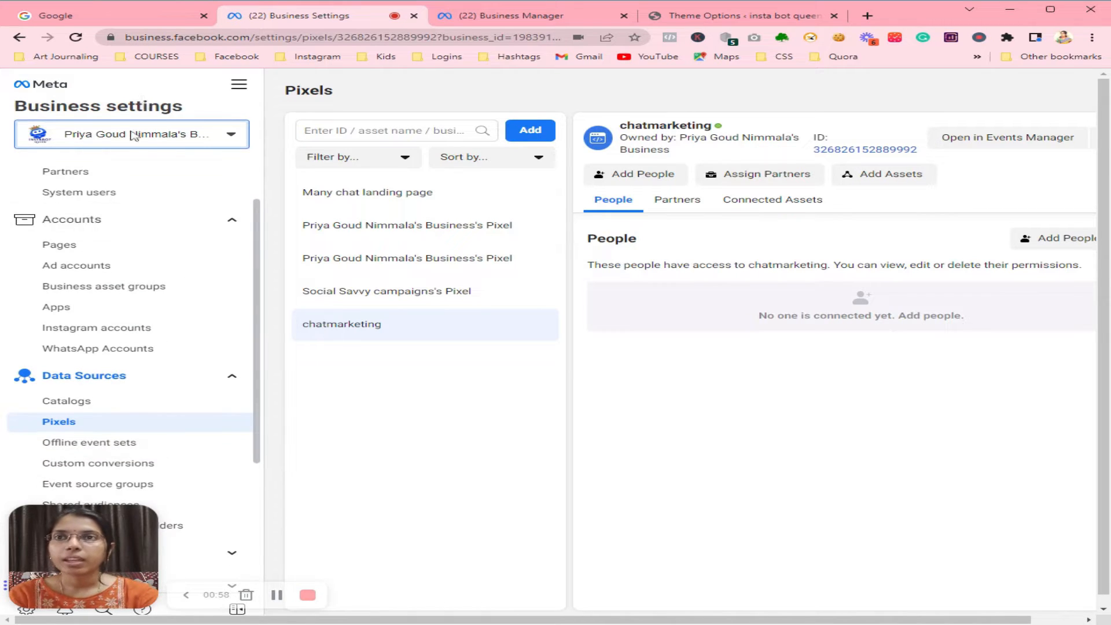
pyautogui.scroll(1, 145, 239)
pyautogui.scroll(-3, 158, 184)
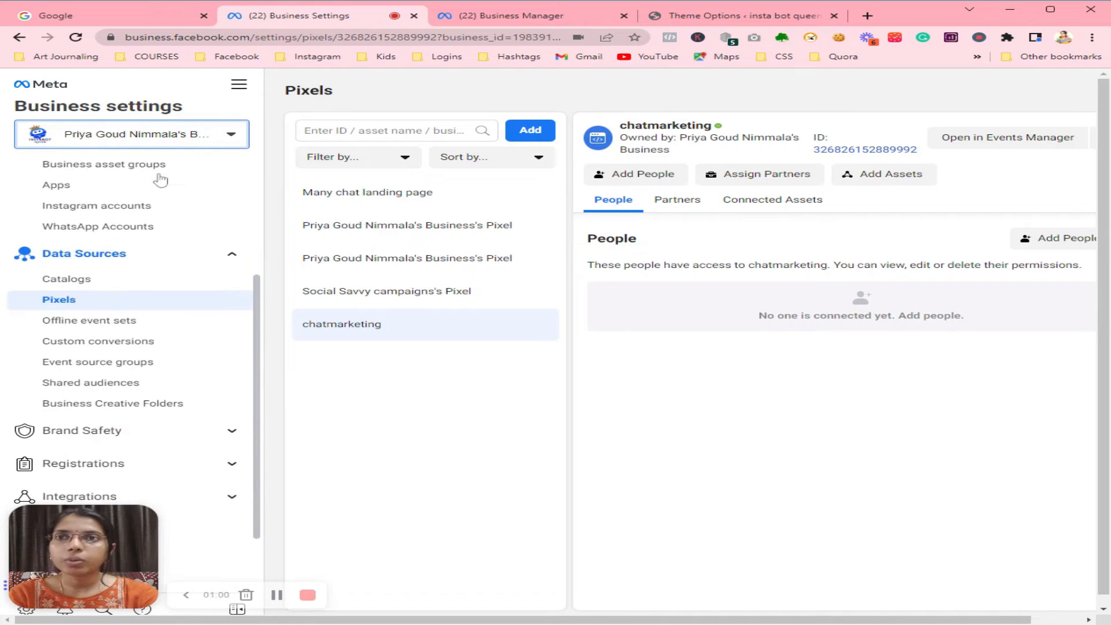
pyautogui.click(102, 256)
pyautogui.scroll(1, 81, 258)
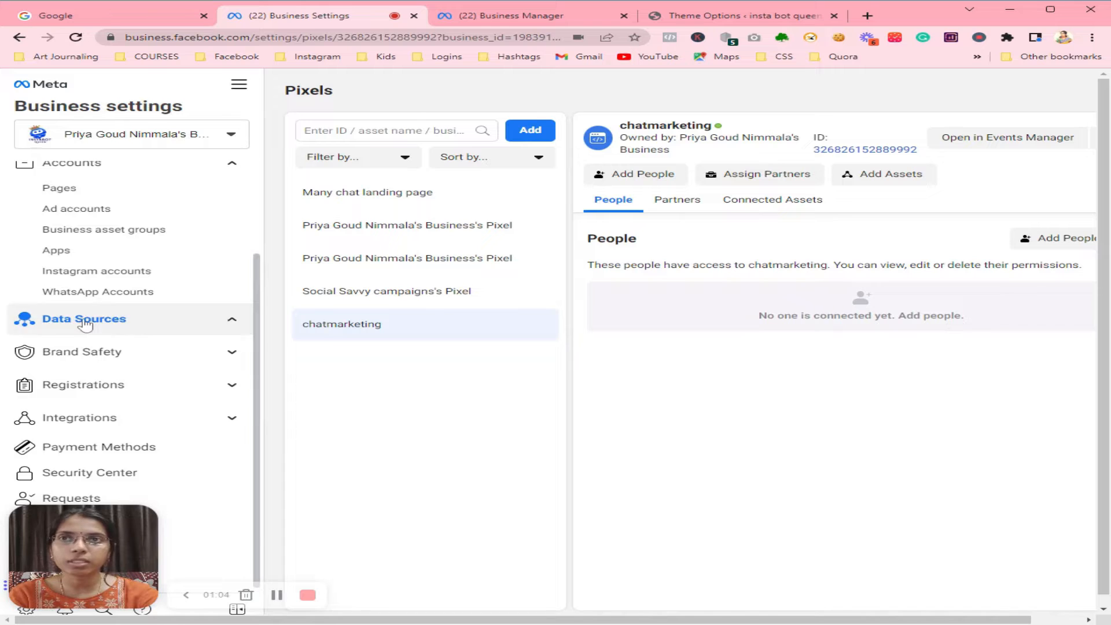
pyautogui.scroll(-1, 85, 326)
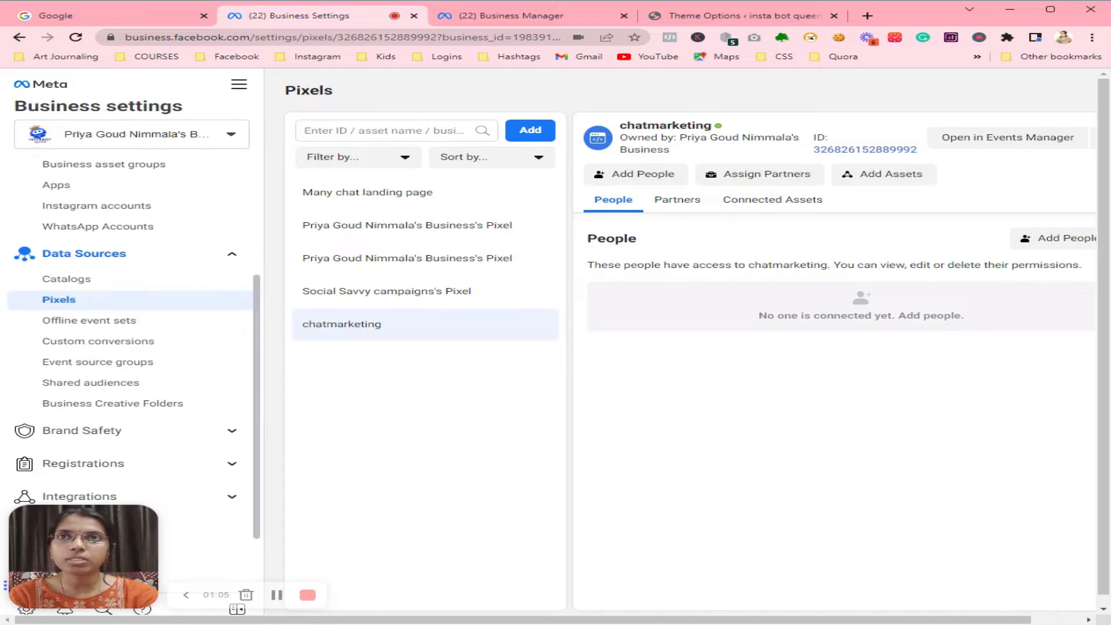
# Step: Return to the business home page and check the business account selection
pyautogui.click(239, 84)
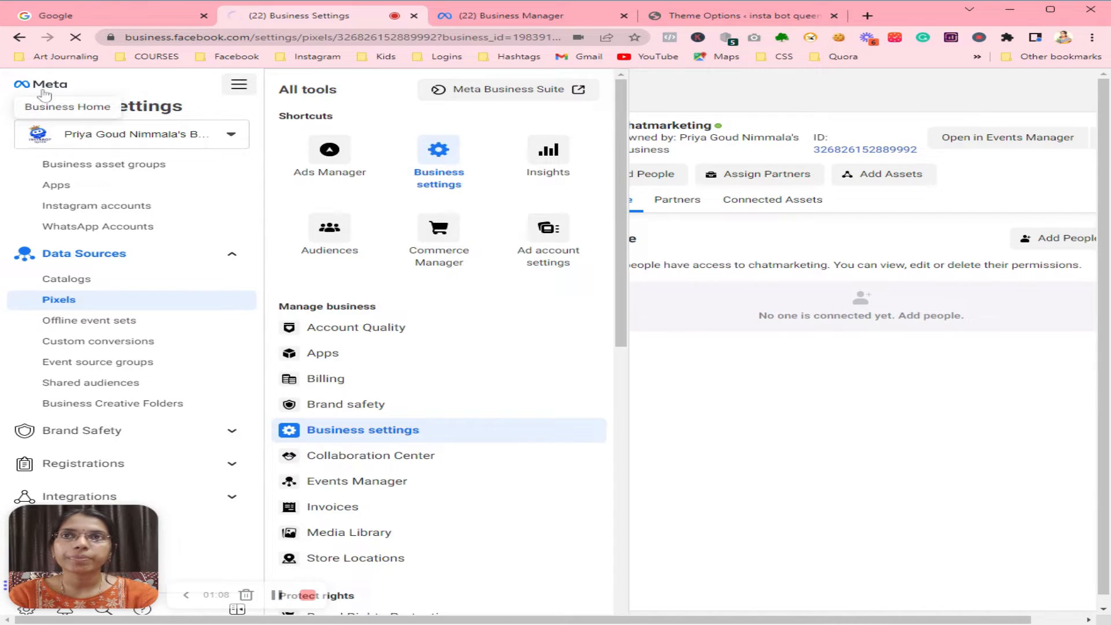
pyautogui.click(17, 87)
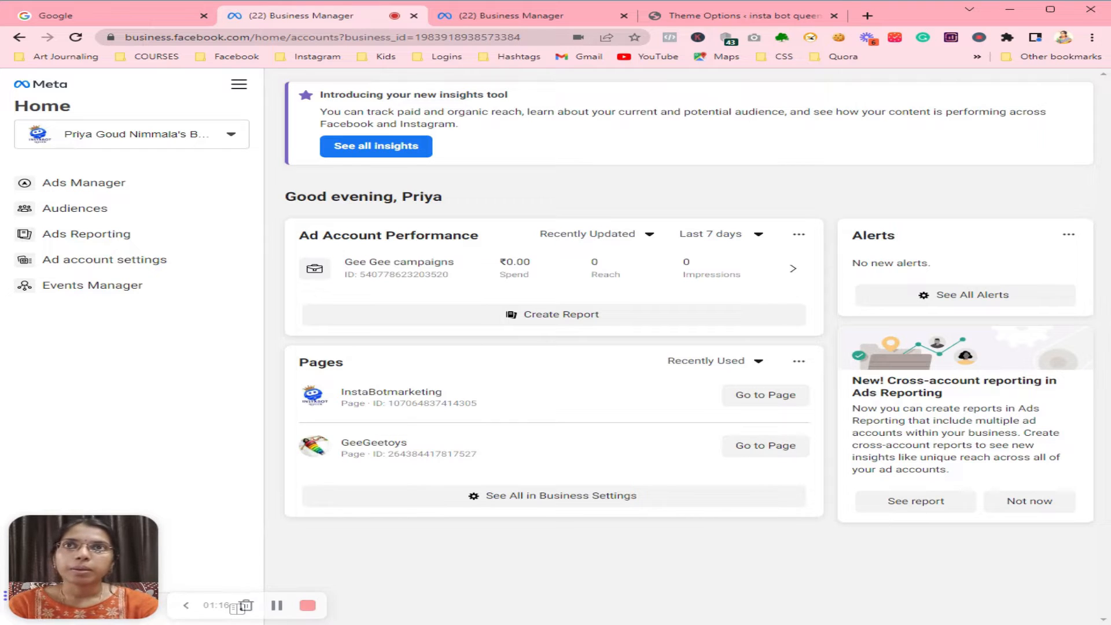
pyautogui.click(161, 139)
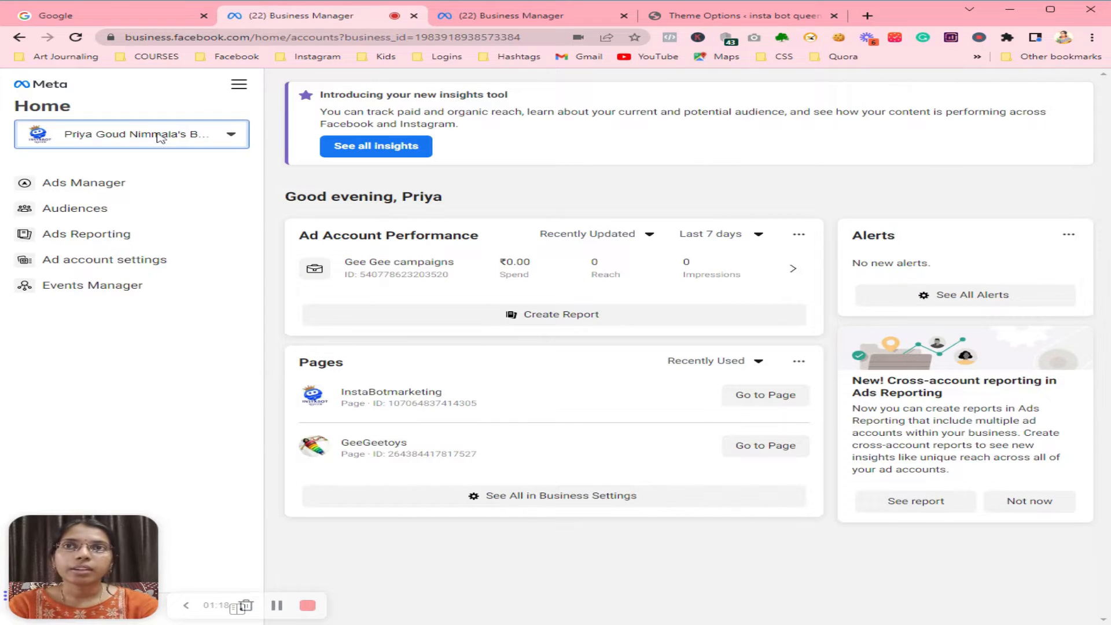
pyautogui.click(307, 180)
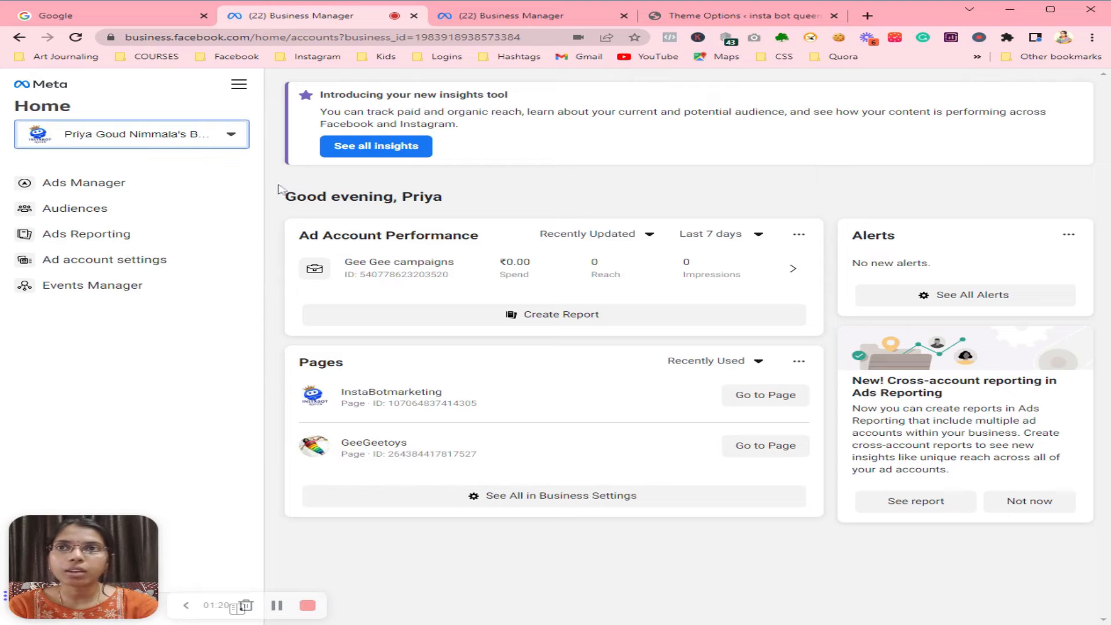
# Step: Browse all business tools and open Business settings
pyautogui.click(240, 86)
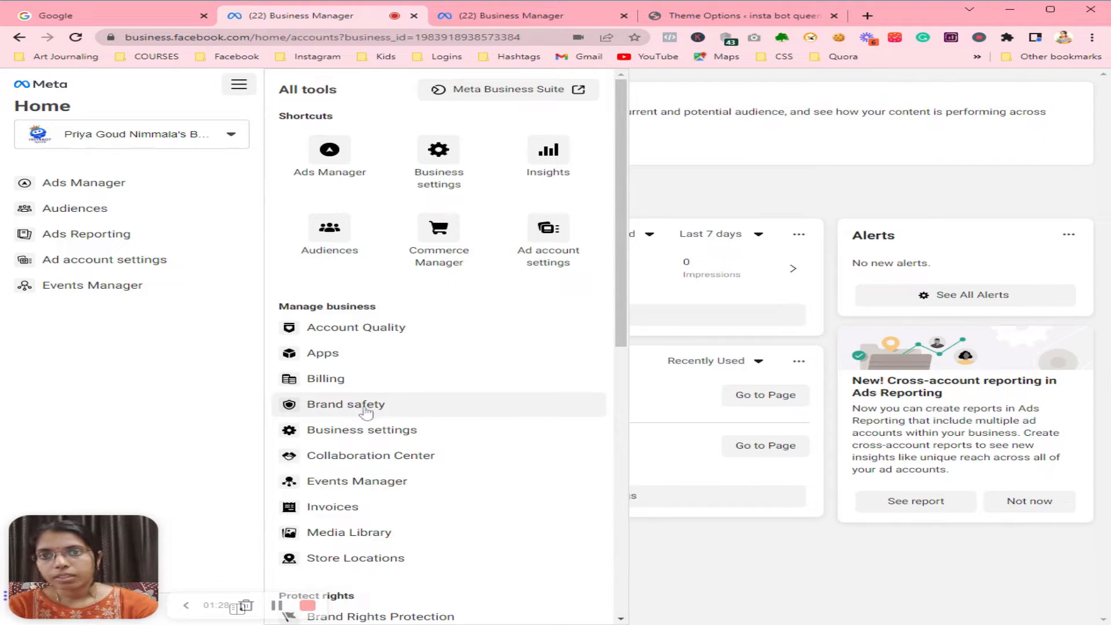
pyautogui.scroll(-2, 363, 447)
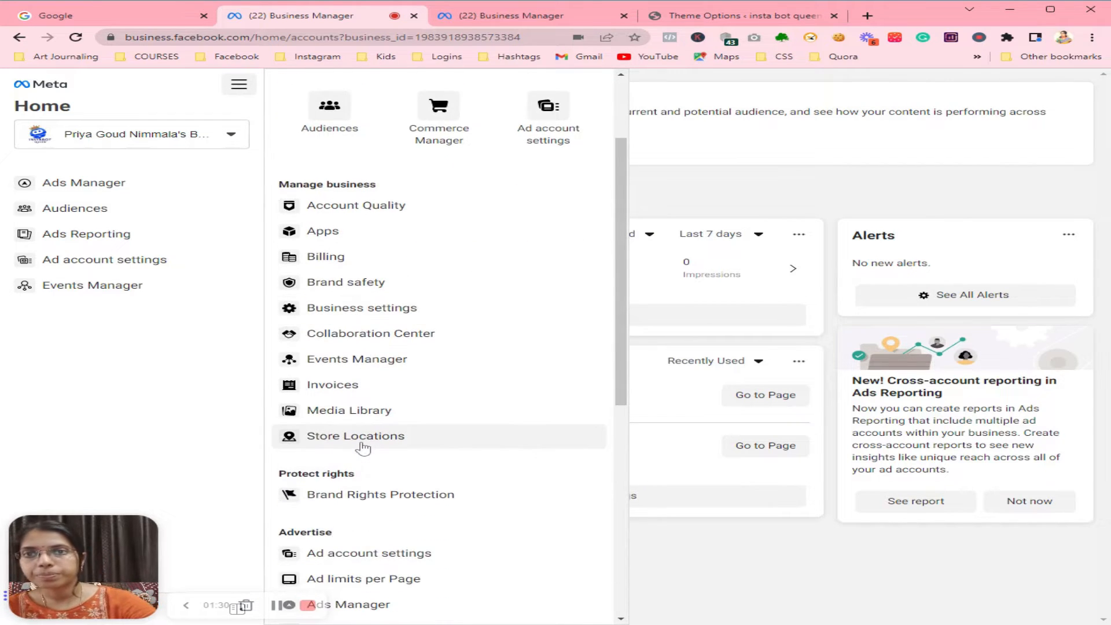
pyautogui.scroll(2, 363, 447)
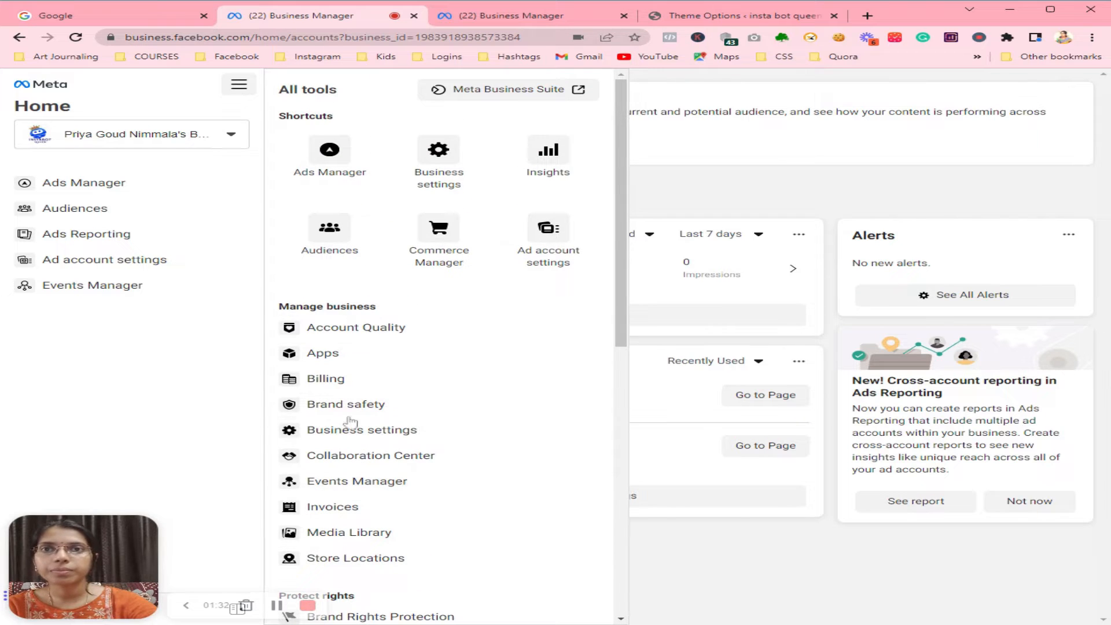
pyautogui.click(339, 442)
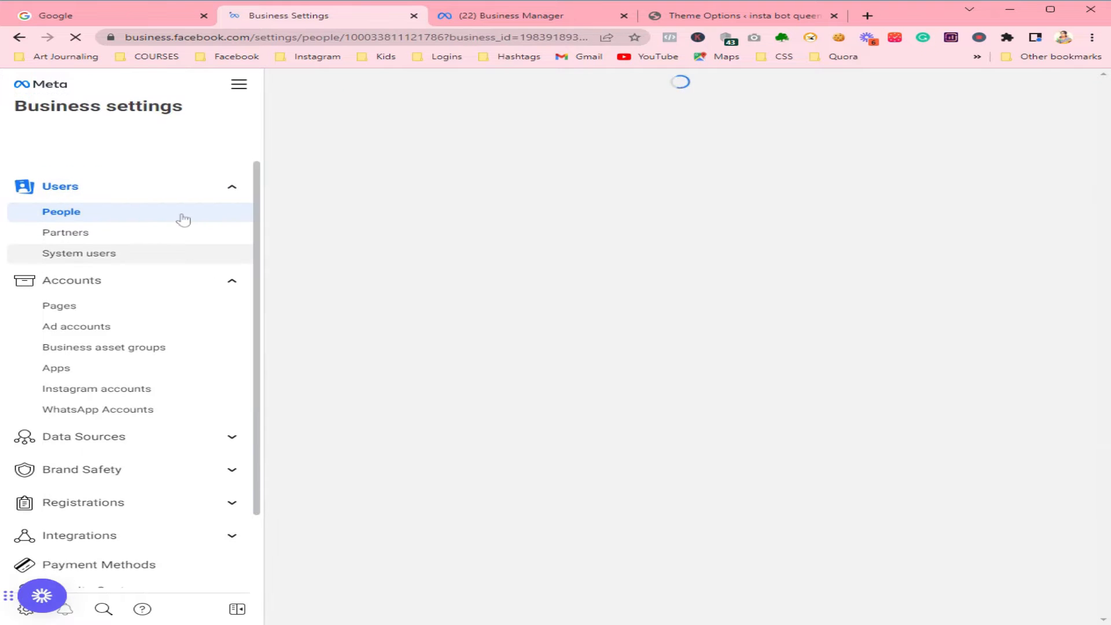
# Step: Open the list of pixels under Data Sources in Business settings
pyautogui.scroll(-2, 150, 301)
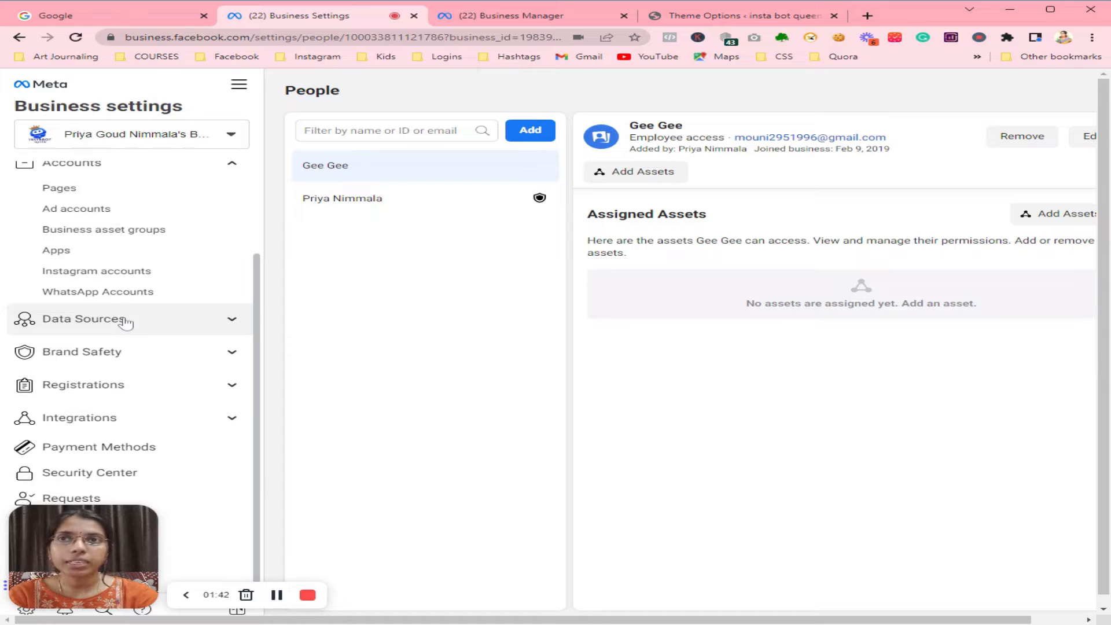
pyautogui.click(125, 320)
pyautogui.scroll(-1, 169, 287)
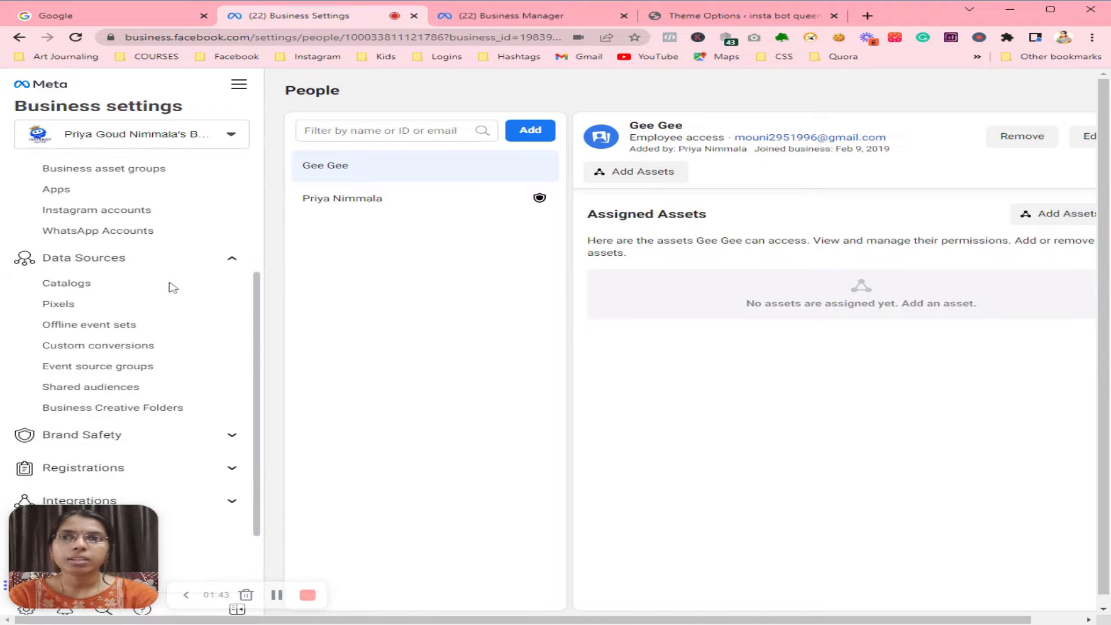
pyautogui.click(92, 305)
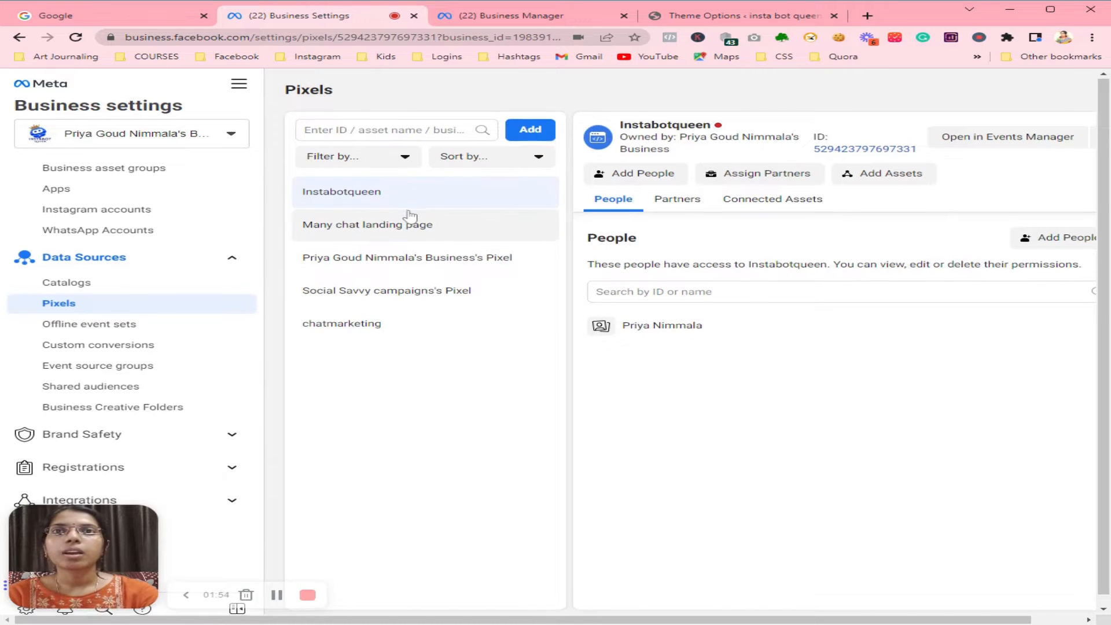
pyautogui.scroll(-1, 410, 216)
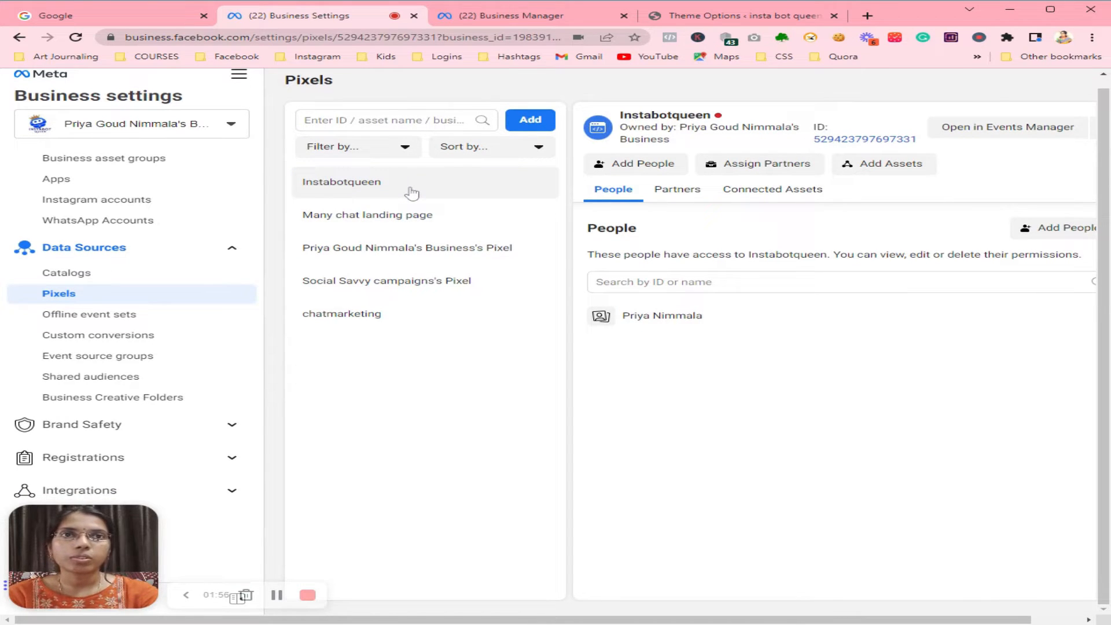
# Step: Open the Instabotqueen pixel in Events Manager and continue its setup using Meta Pixel with manual code installation
pyautogui.click(1034, 138)
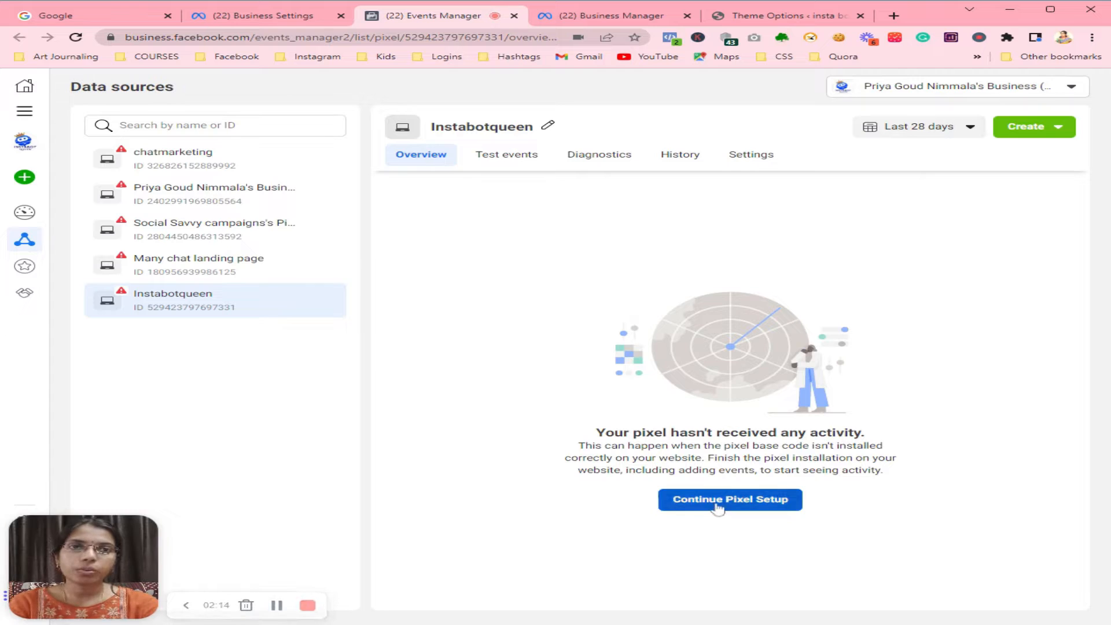
pyautogui.click(717, 507)
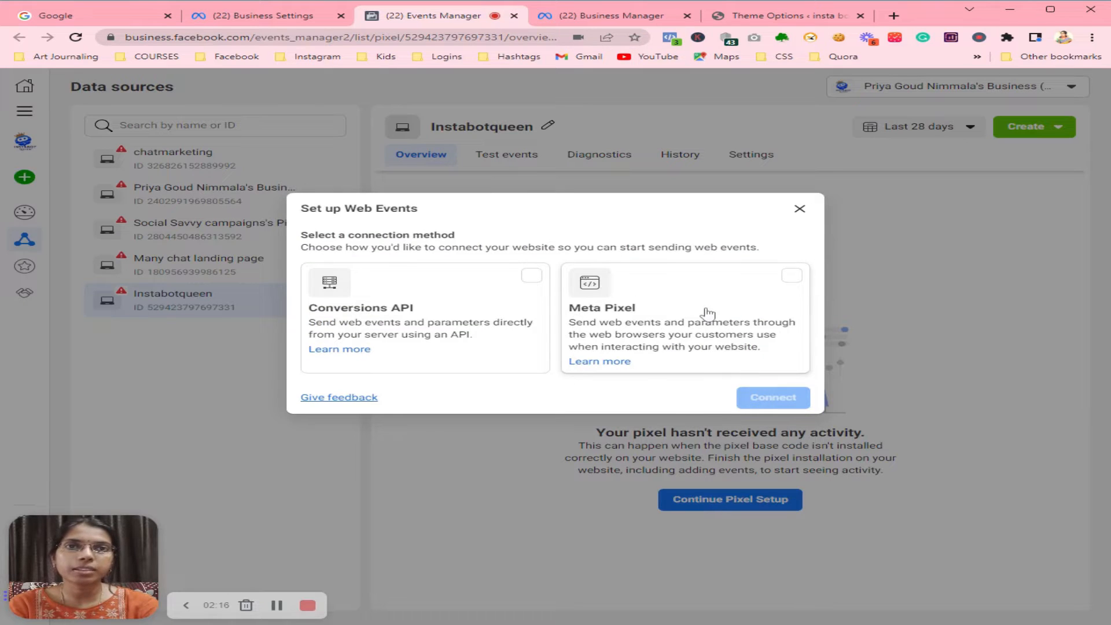
pyautogui.click(663, 316)
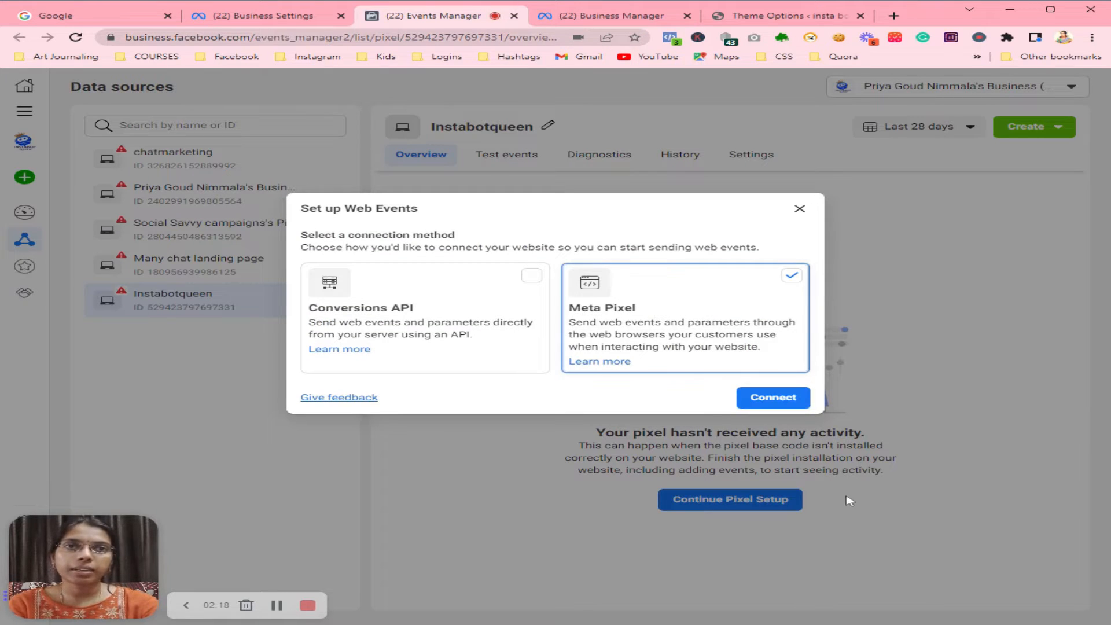
pyautogui.click(770, 400)
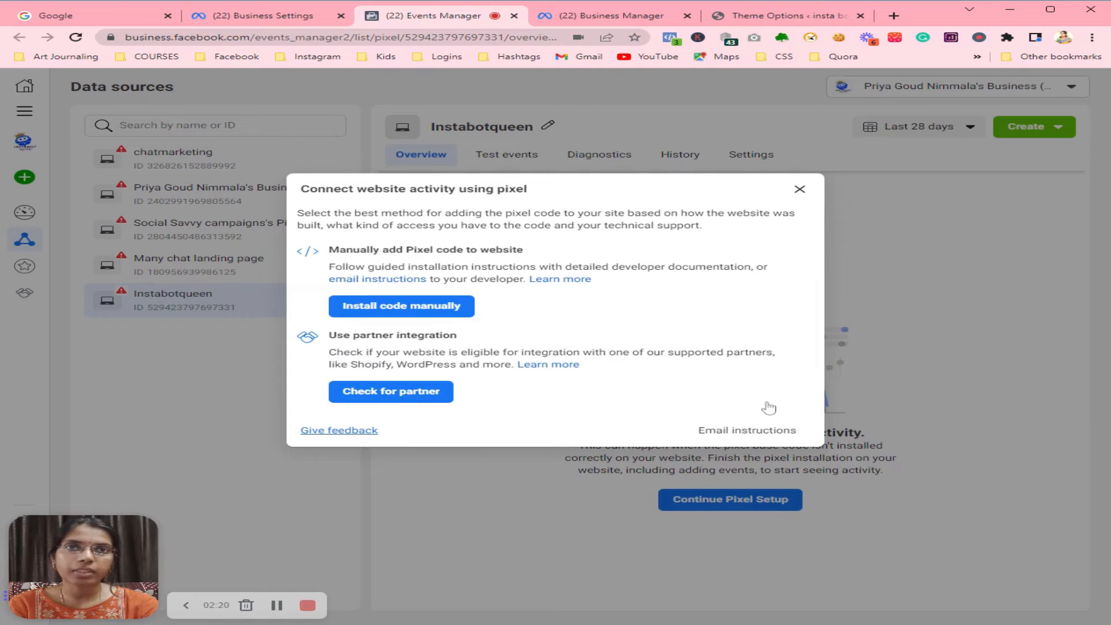
pyautogui.click(405, 310)
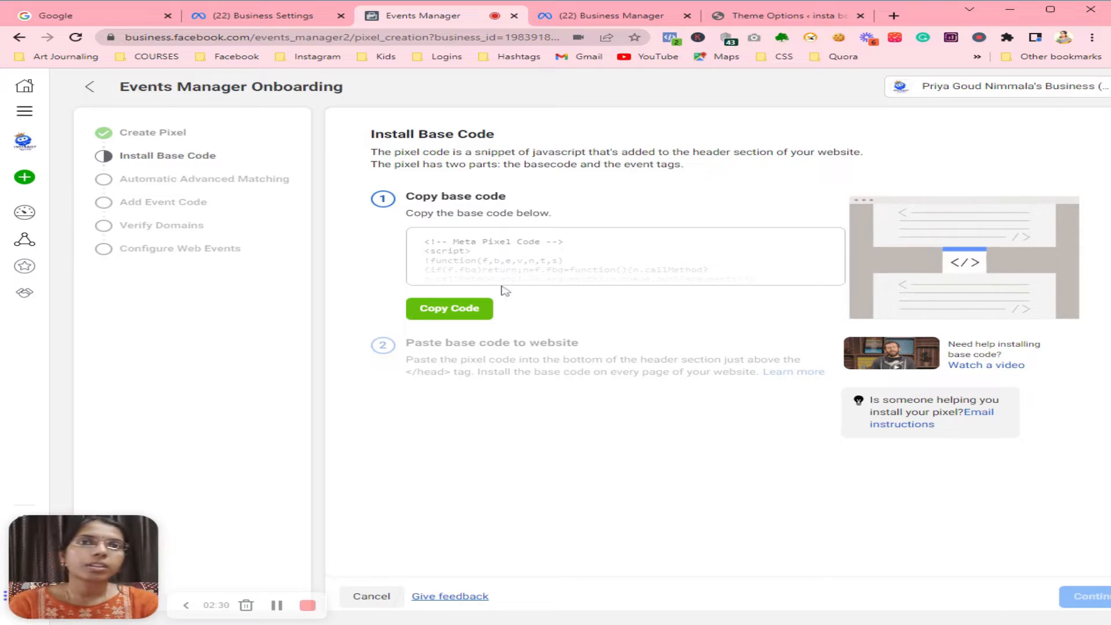
# Step: Copy the Meta Pixel base code and paste it on a new line after the existing head code in WordPress's Divi Theme Options
pyautogui.click(457, 311)
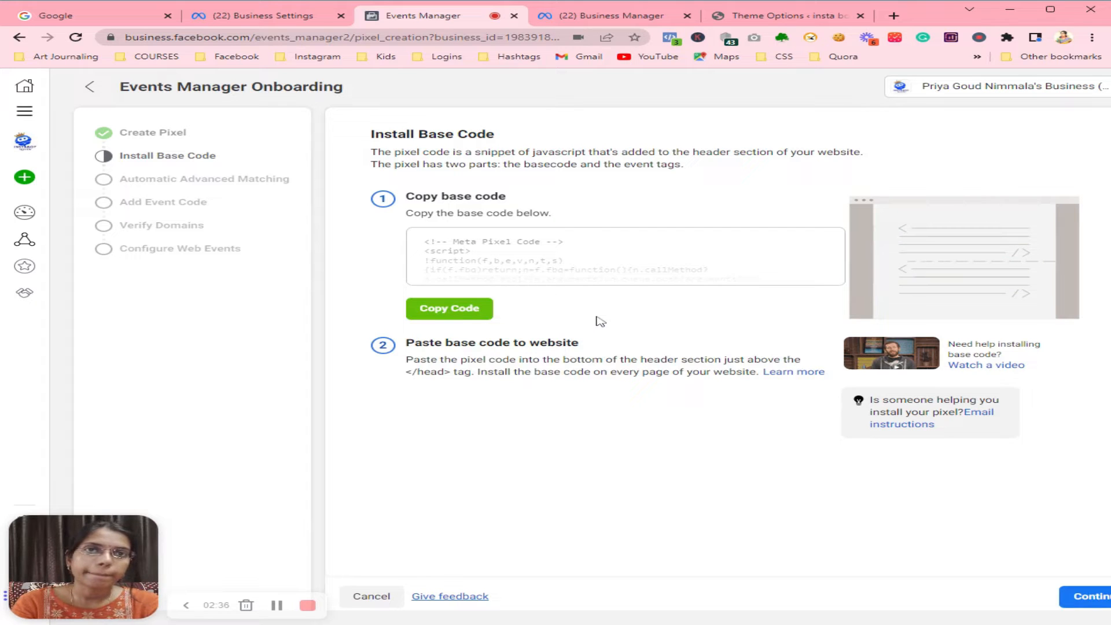
pyautogui.click(781, 16)
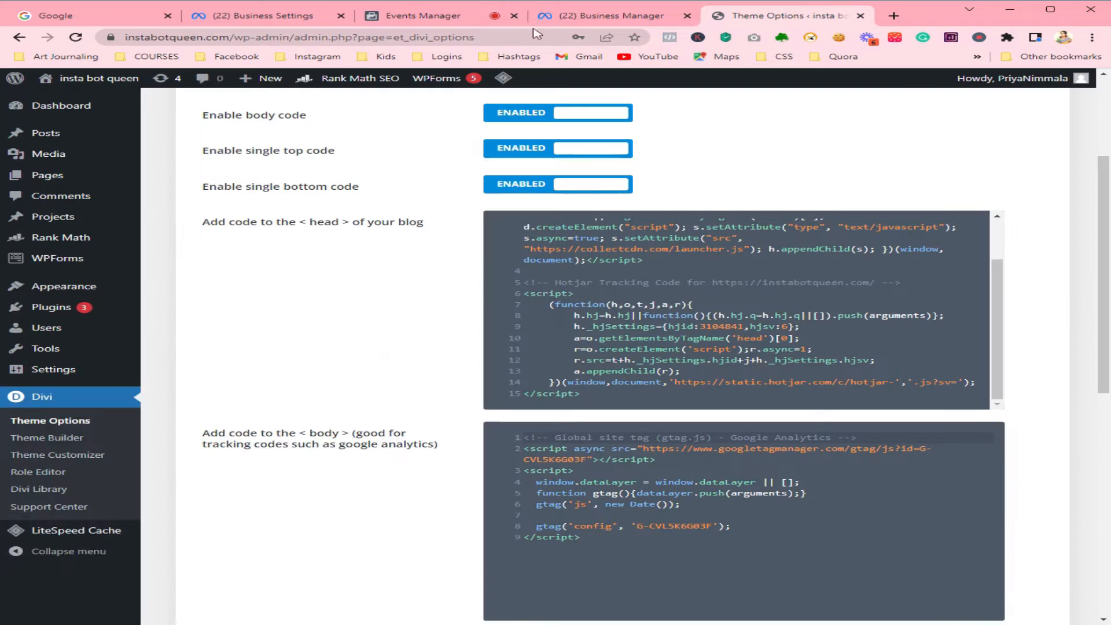
pyautogui.scroll(-1, 611, 345)
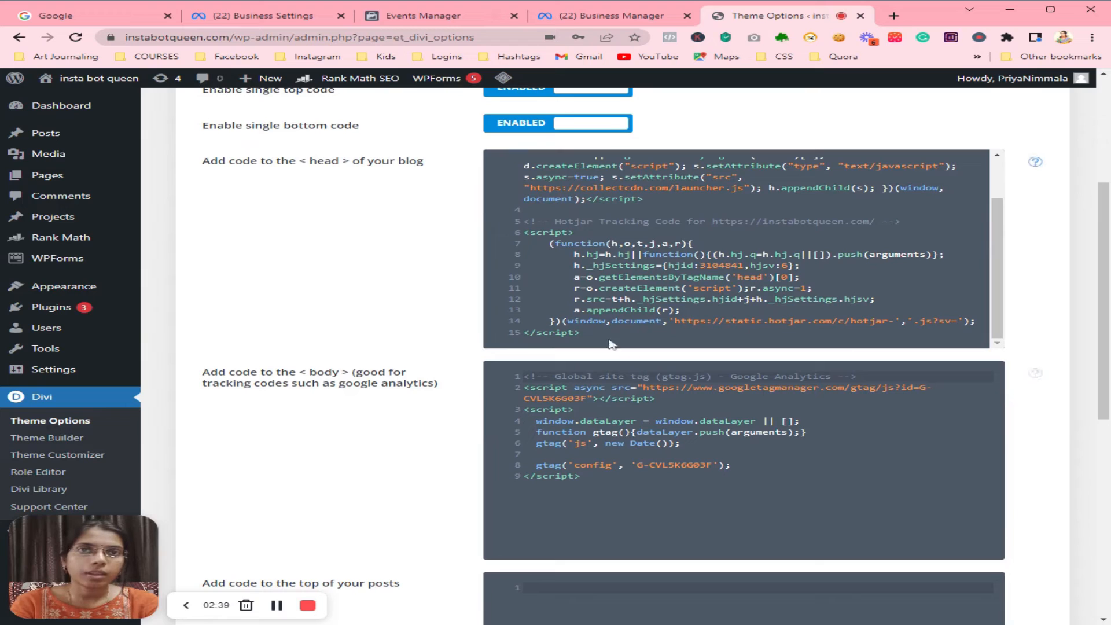
pyautogui.click(611, 345)
pyautogui.press('Return')
pyautogui.press('Return')
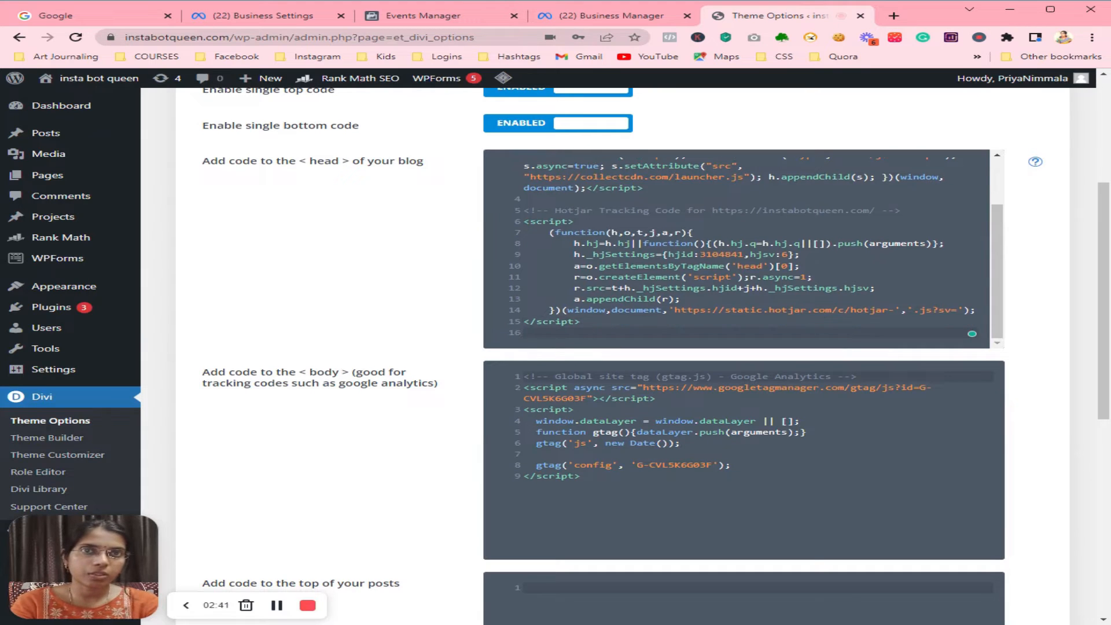
pyautogui.hotkey('ctrl', 'v')
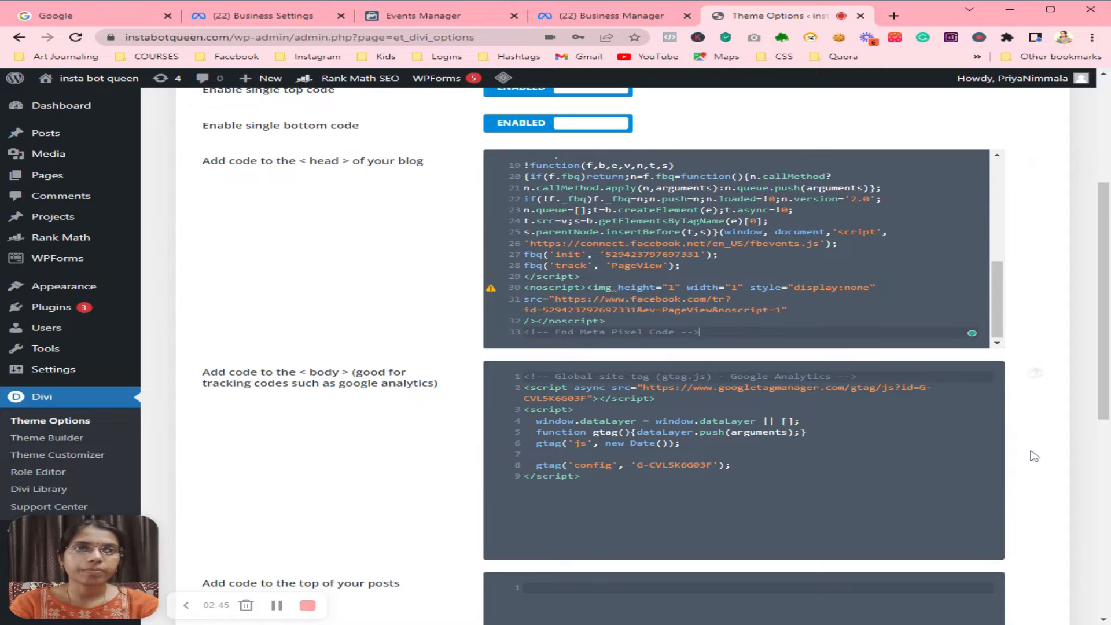
# Step: Save the changes to the Divi Theme Options
pyautogui.scroll(-8, 1029, 452)
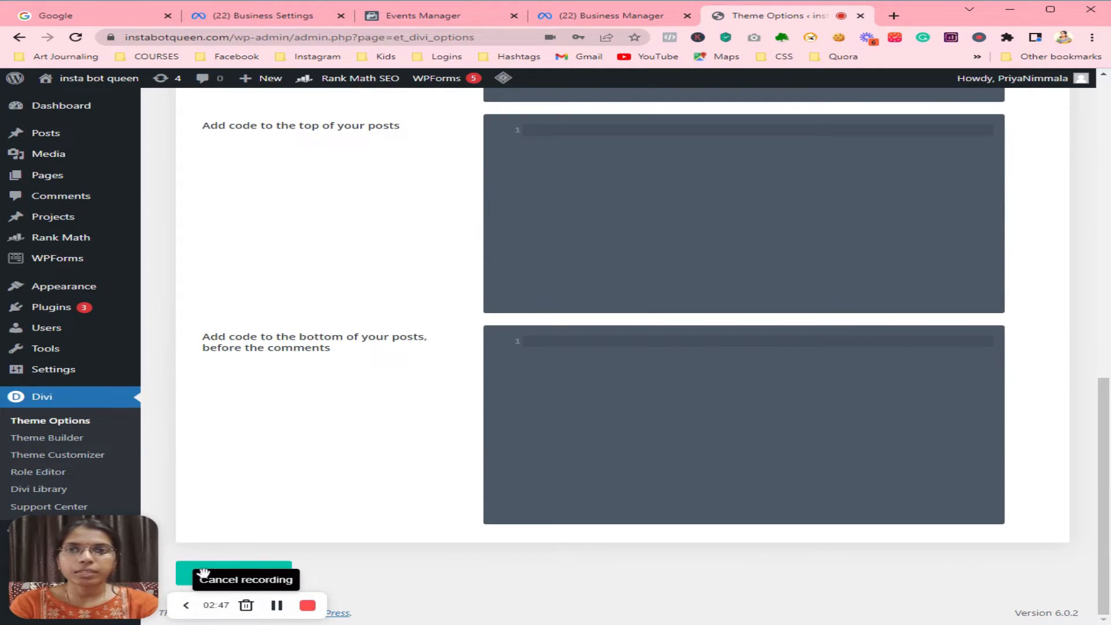
pyautogui.click(213, 574)
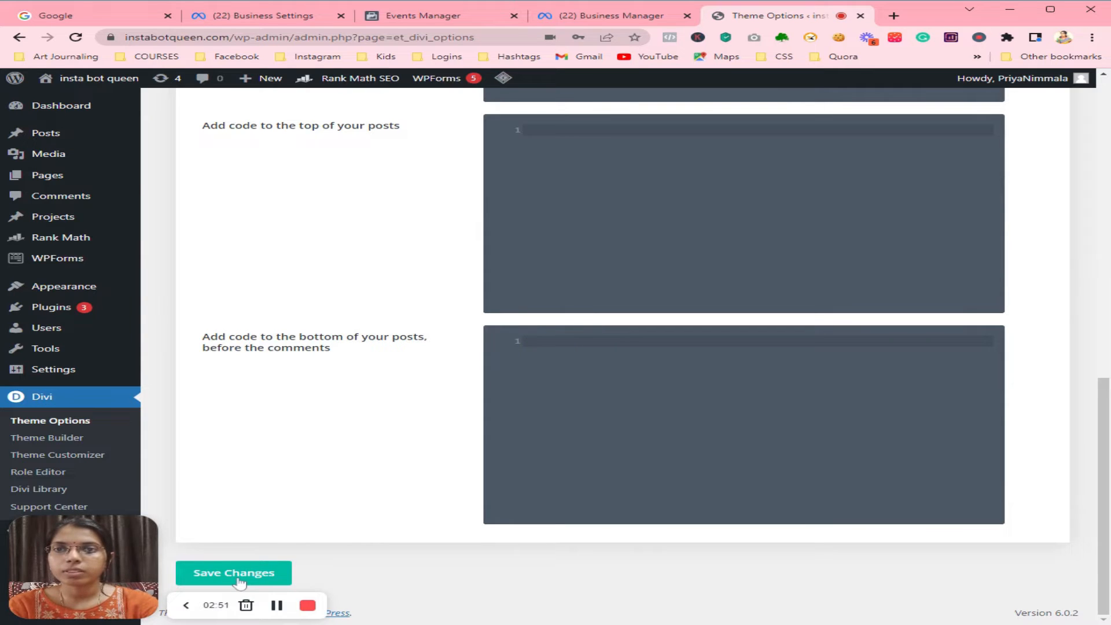
pyautogui.click(240, 581)
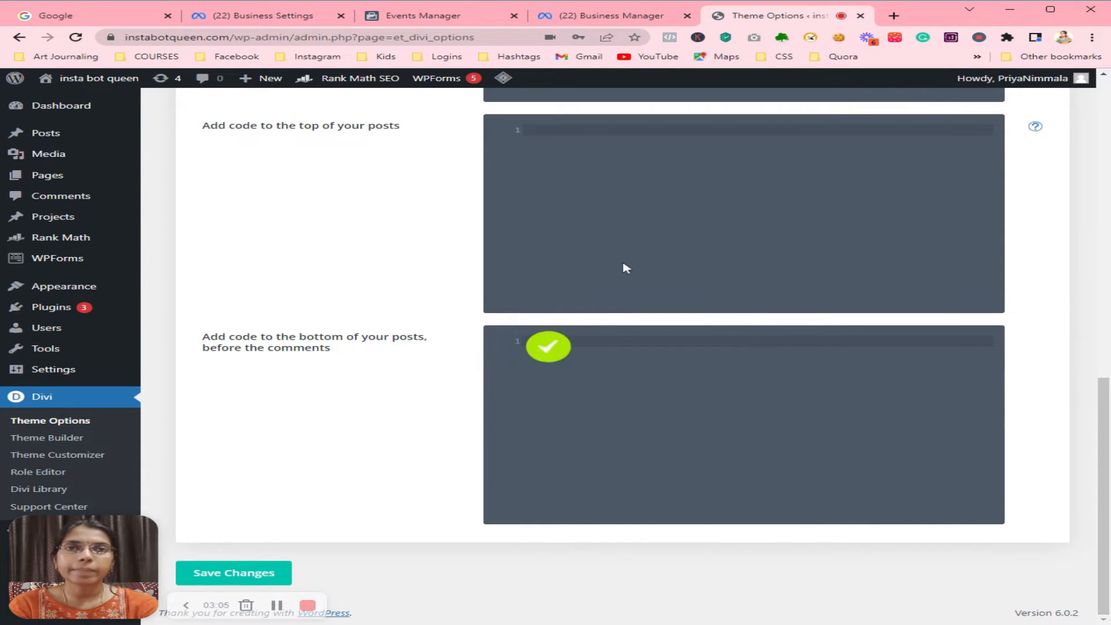
# Step: Review the base code installation instructions in Events Manager and the pasted pixel code in the Divi head code area
pyautogui.click(598, 19)
pyautogui.click(482, 22)
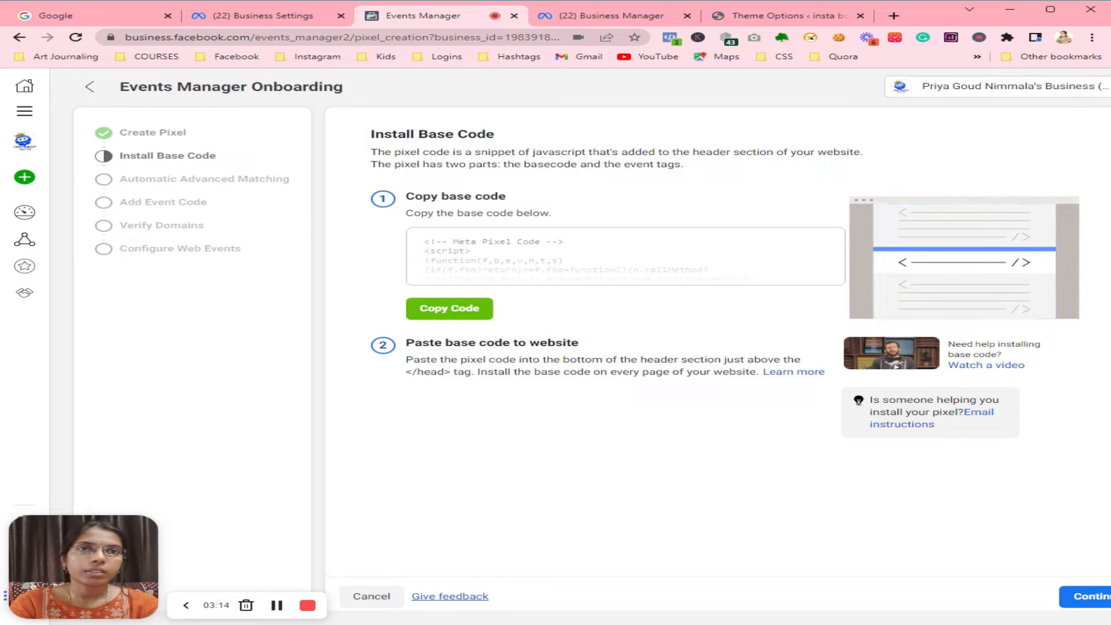
pyautogui.click(770, 16)
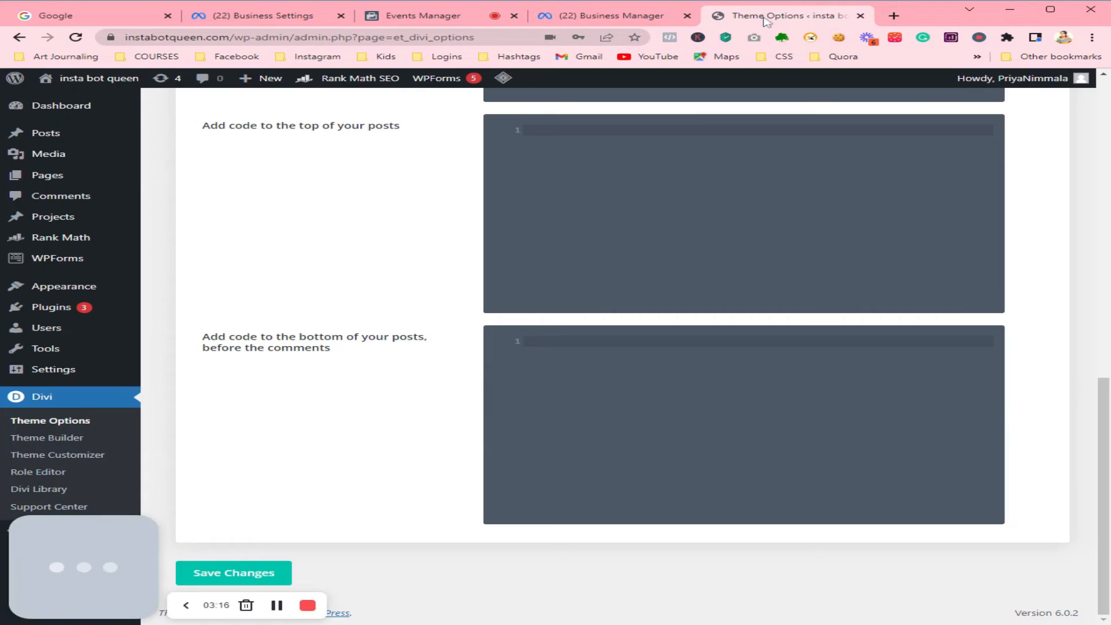
pyautogui.scroll(4, 413, 268)
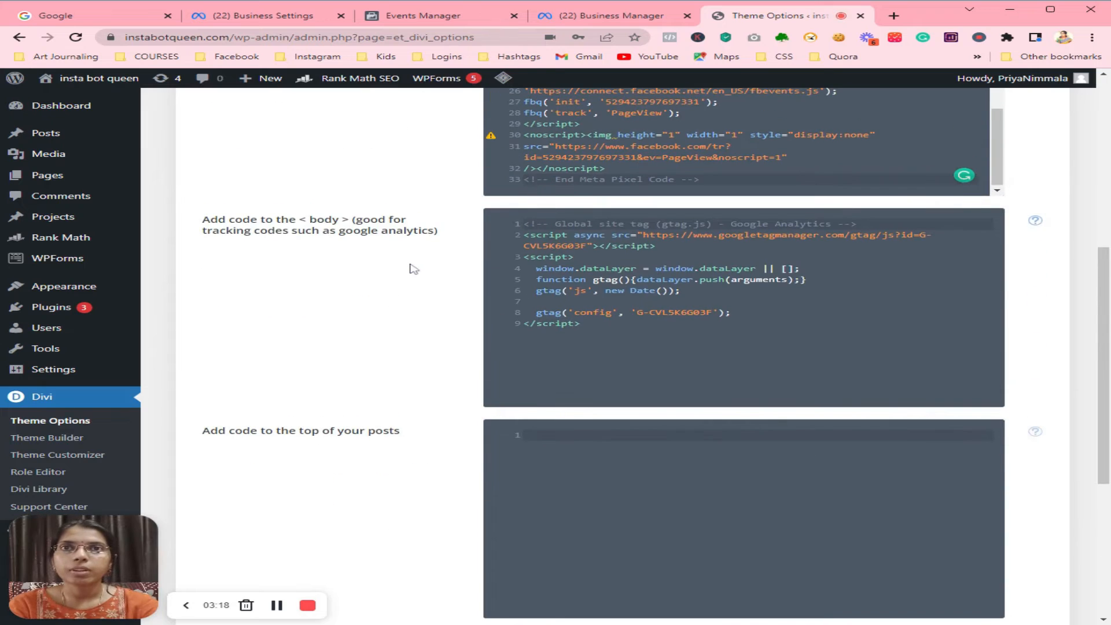
pyautogui.scroll(3, 275, 231)
pyautogui.scroll(-1, 343, 238)
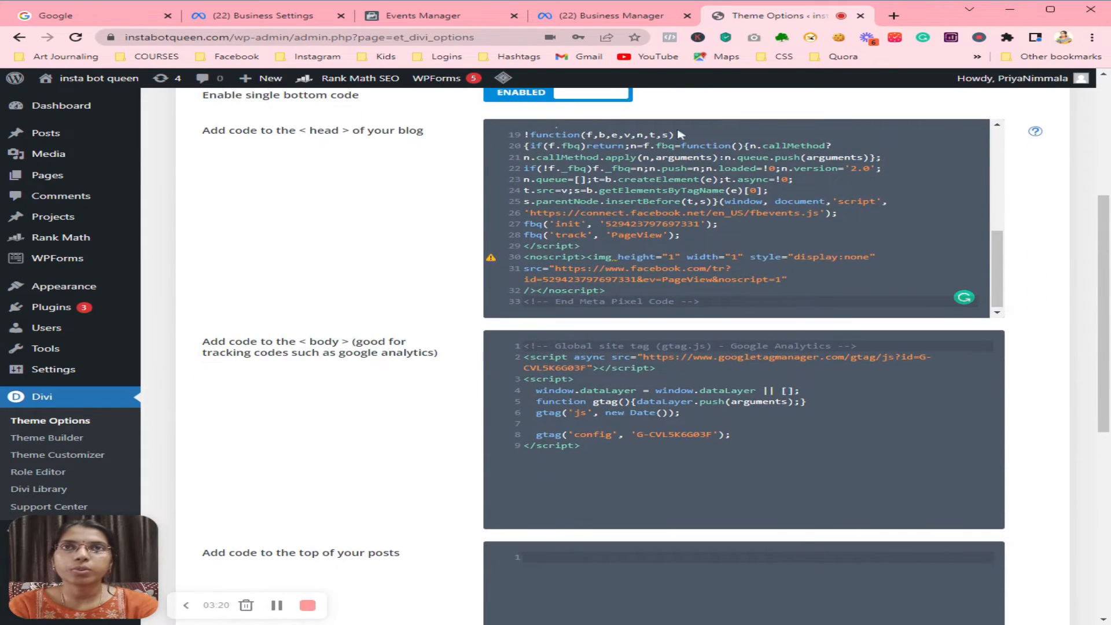
# Step: Switch to Events Manager, continue past the base code installation, and turn on Automatic Advanced Matching with all customer information types included
pyautogui.click(613, 17)
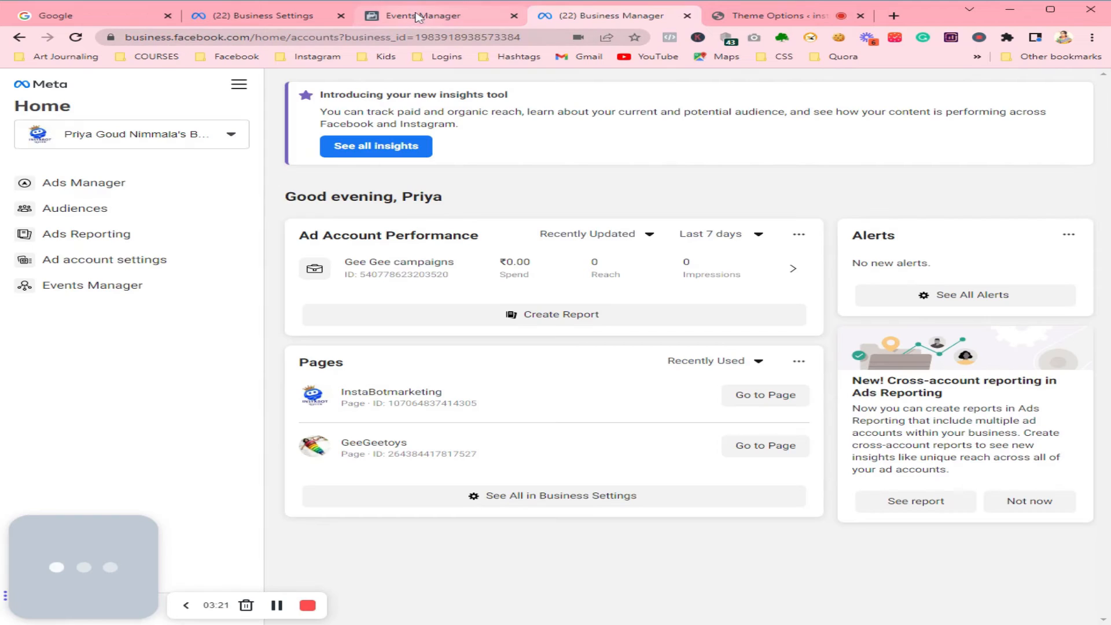
pyautogui.click(450, 18)
pyautogui.click(1071, 596)
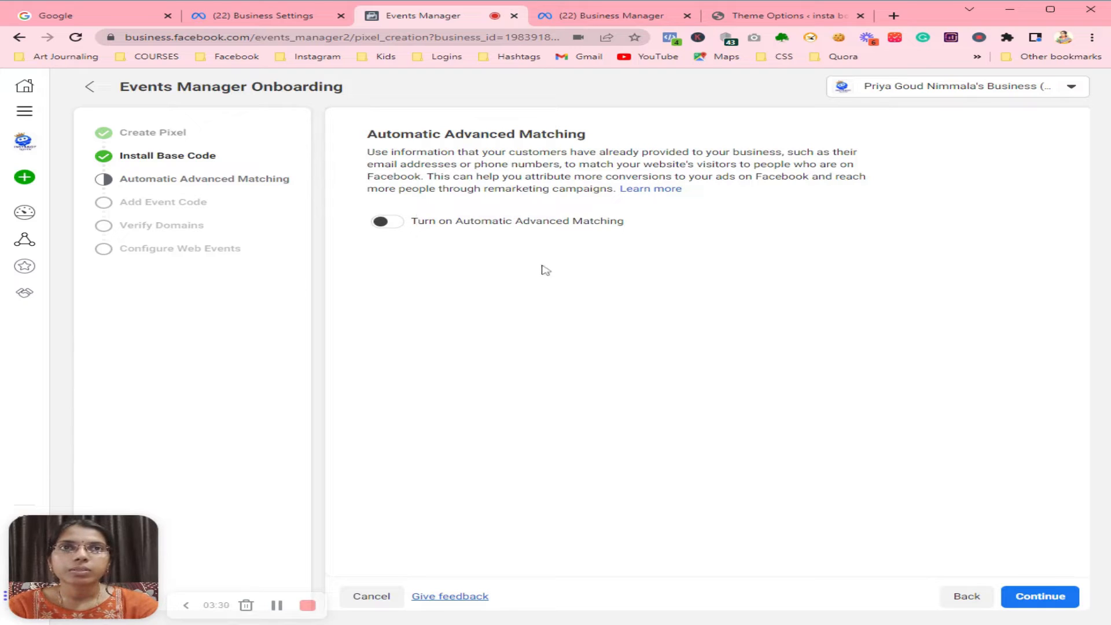
pyautogui.click(399, 225)
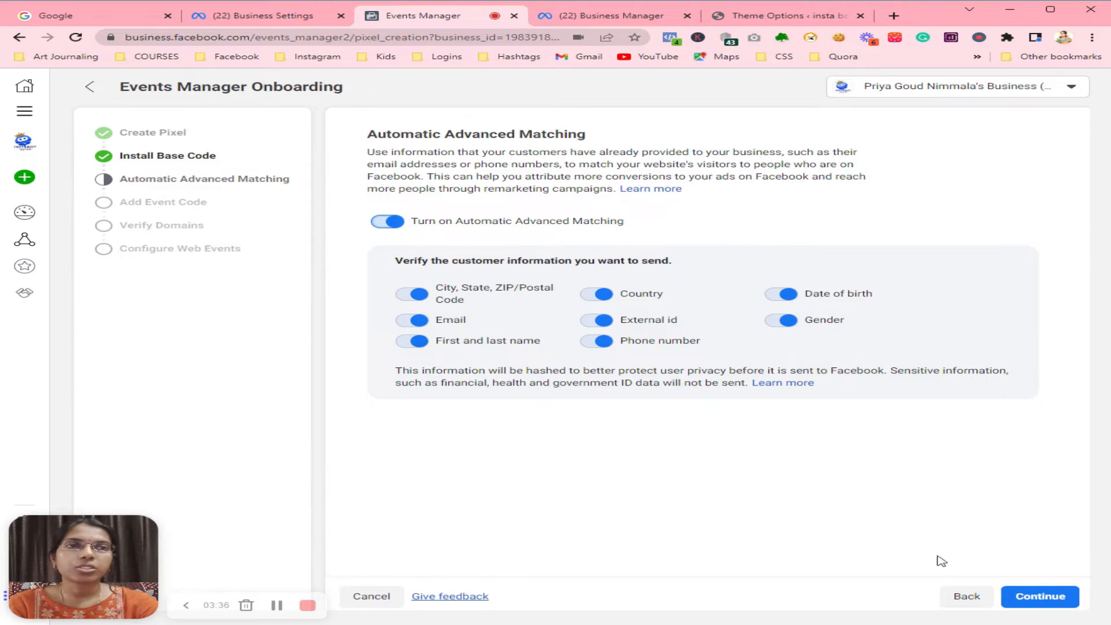
pyautogui.click(1032, 601)
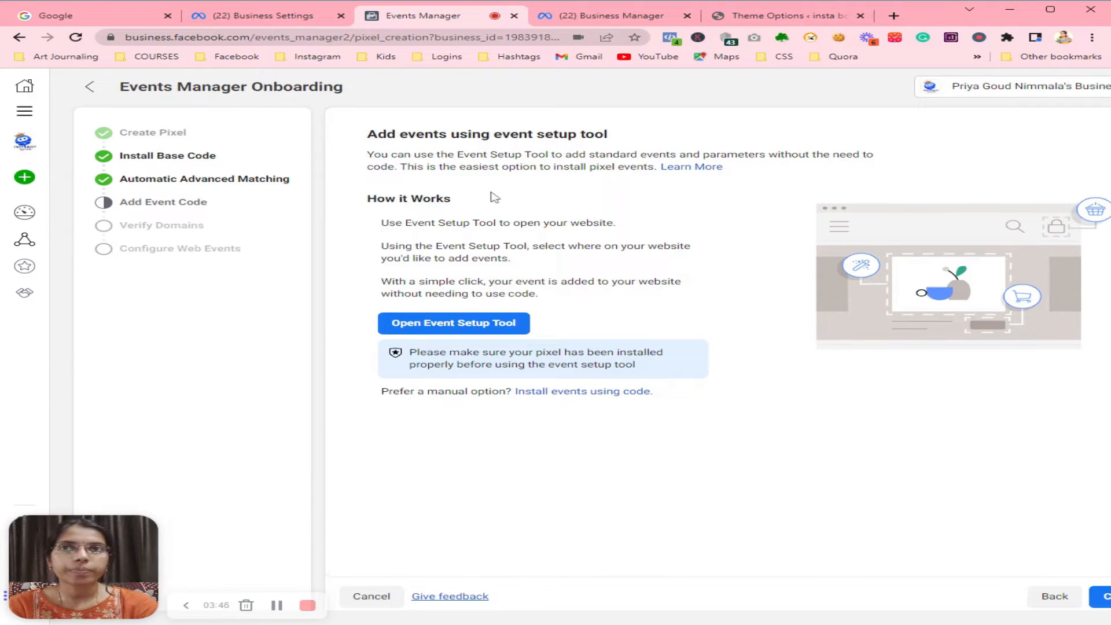
# Step: Skip adding events with the Event Setup Tool and open domain verification in Business settings, keeping the existing botsavvymarketing.com domain
pyautogui.click(1102, 597)
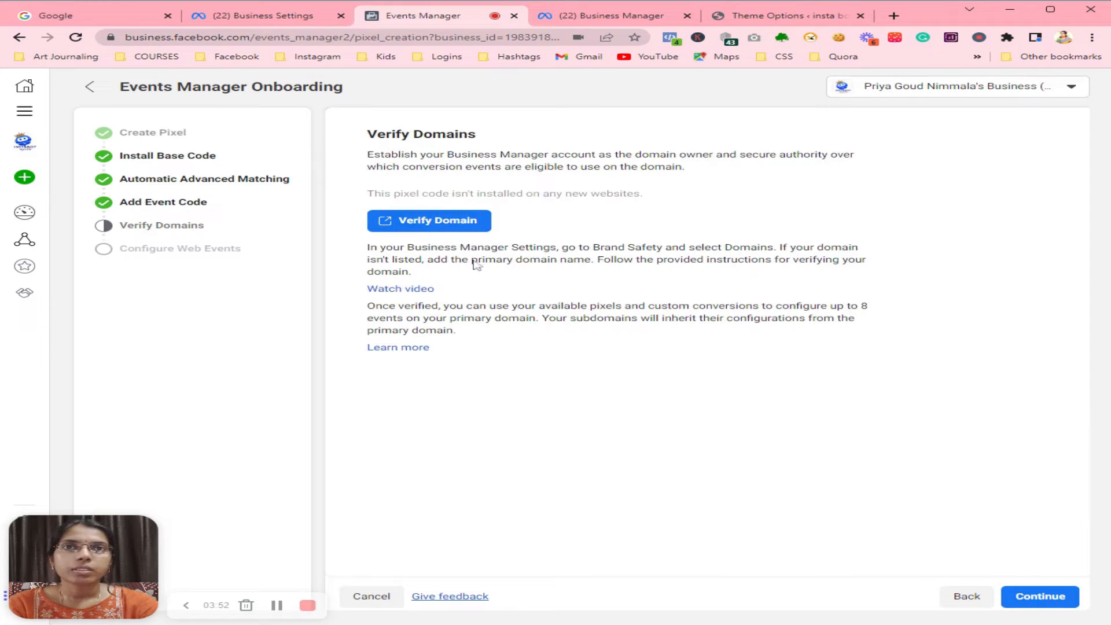
pyautogui.click(449, 221)
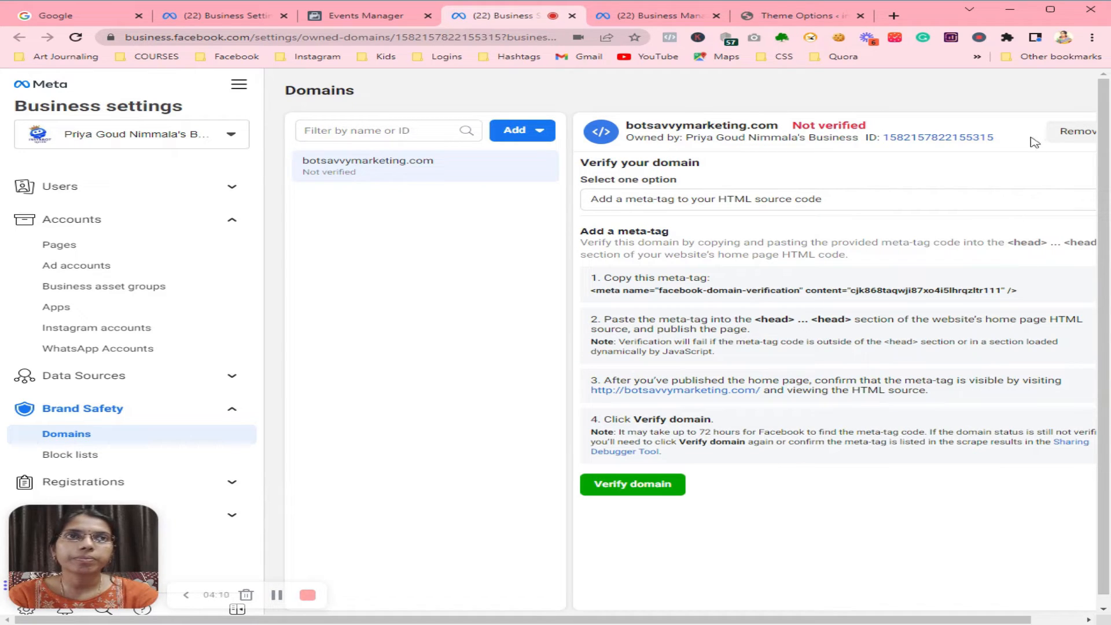
pyautogui.click(1071, 132)
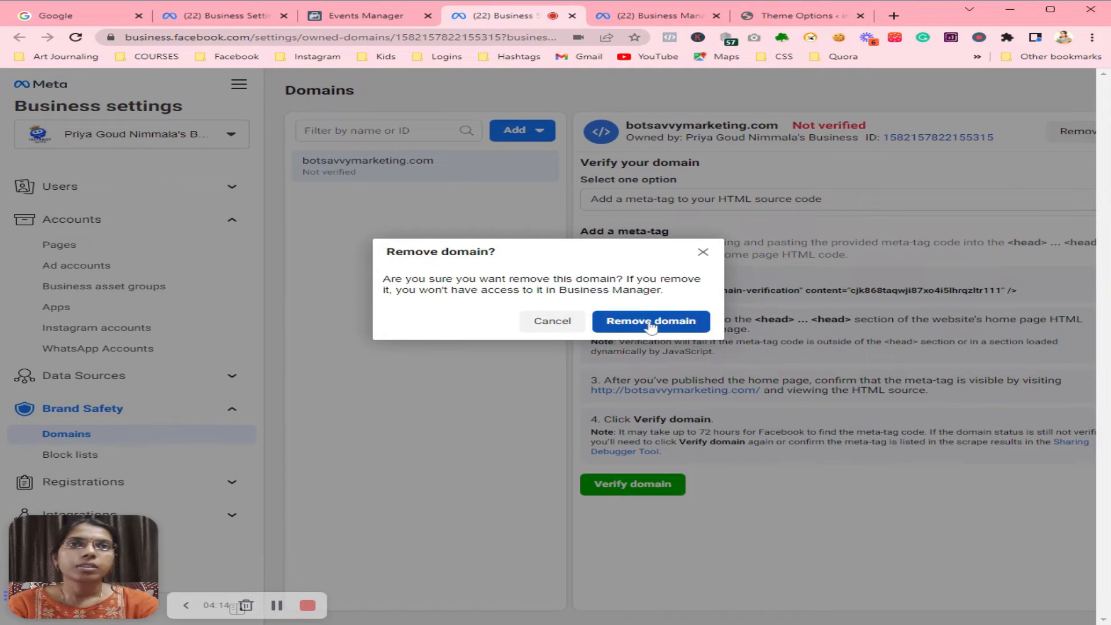
pyautogui.click(703, 253)
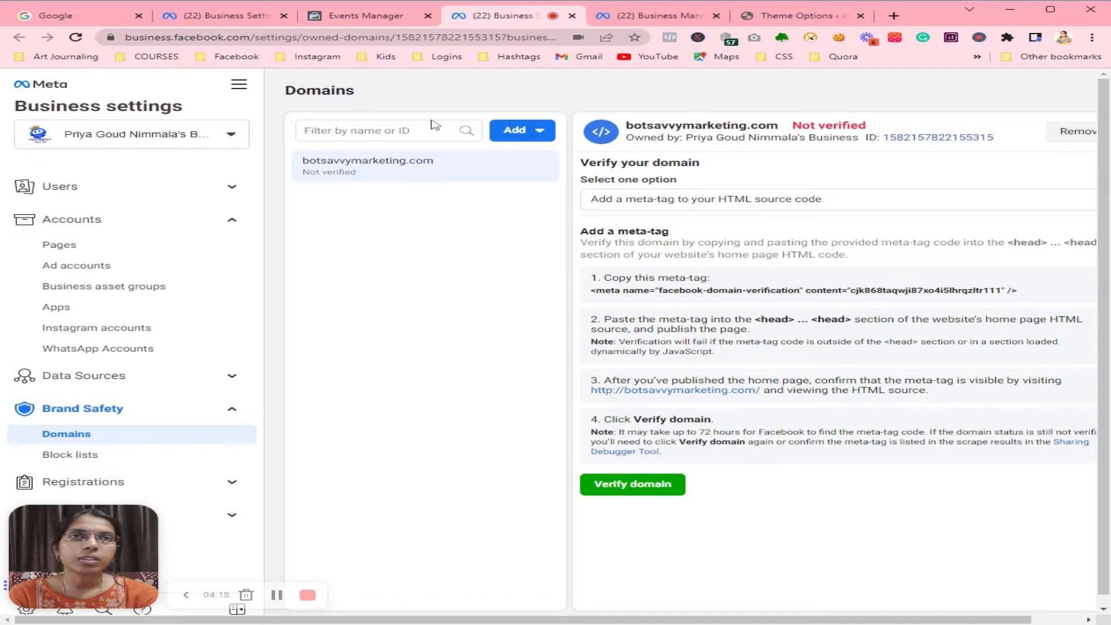
# Step: Create a new domain, instabotqueen.com, in the business's Domains settings
pyautogui.click(512, 136)
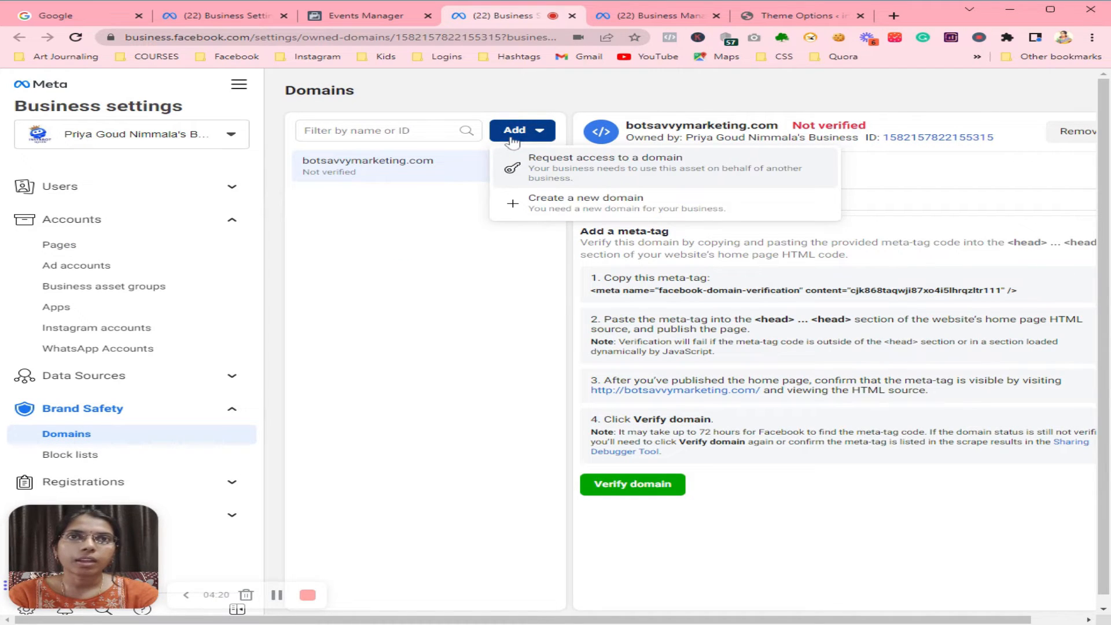
pyautogui.click(559, 208)
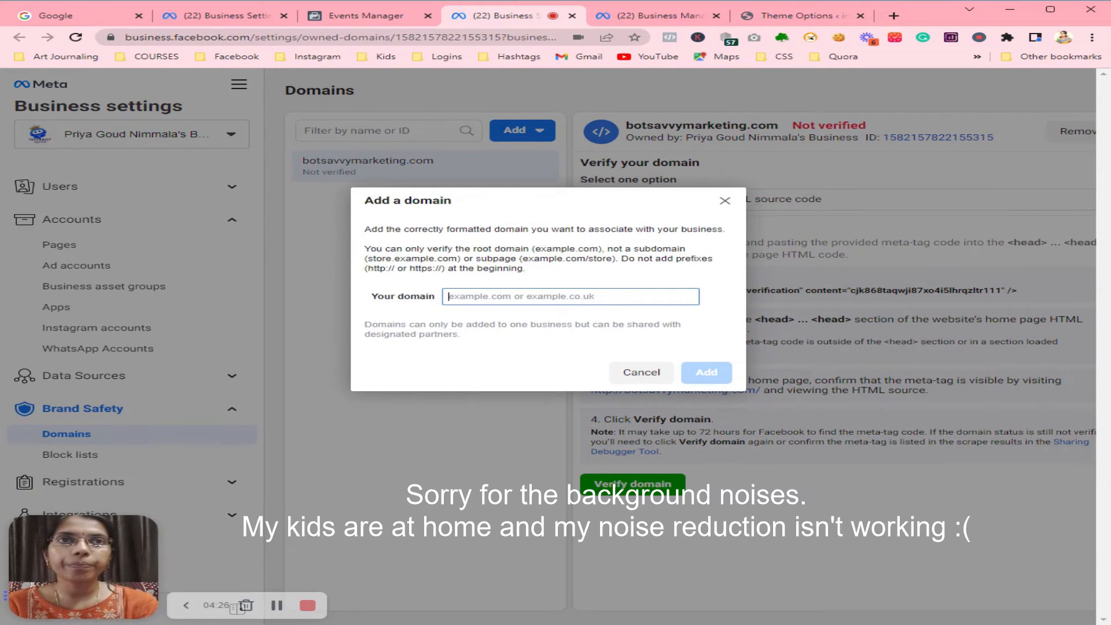
pyautogui.write('inst')
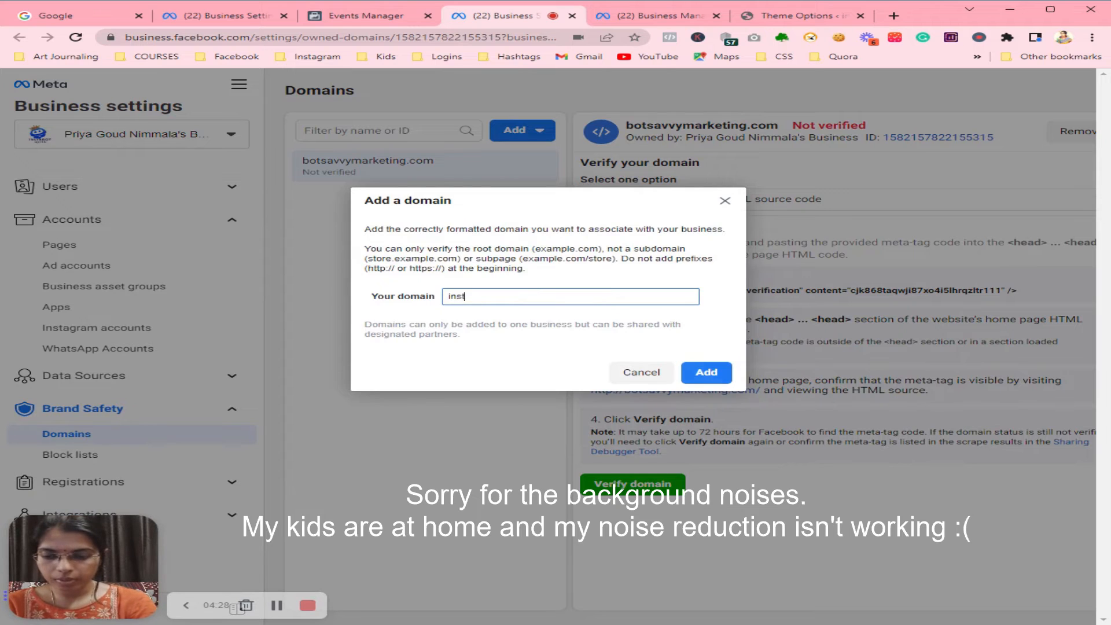
pyautogui.write('abotquee')
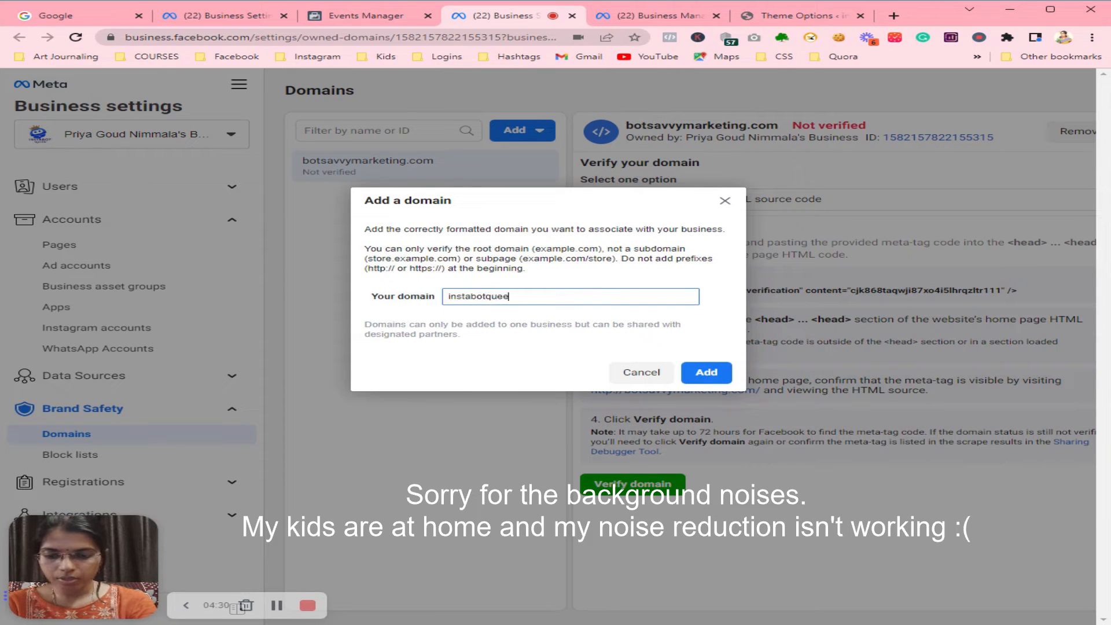
pyautogui.write('n.co')
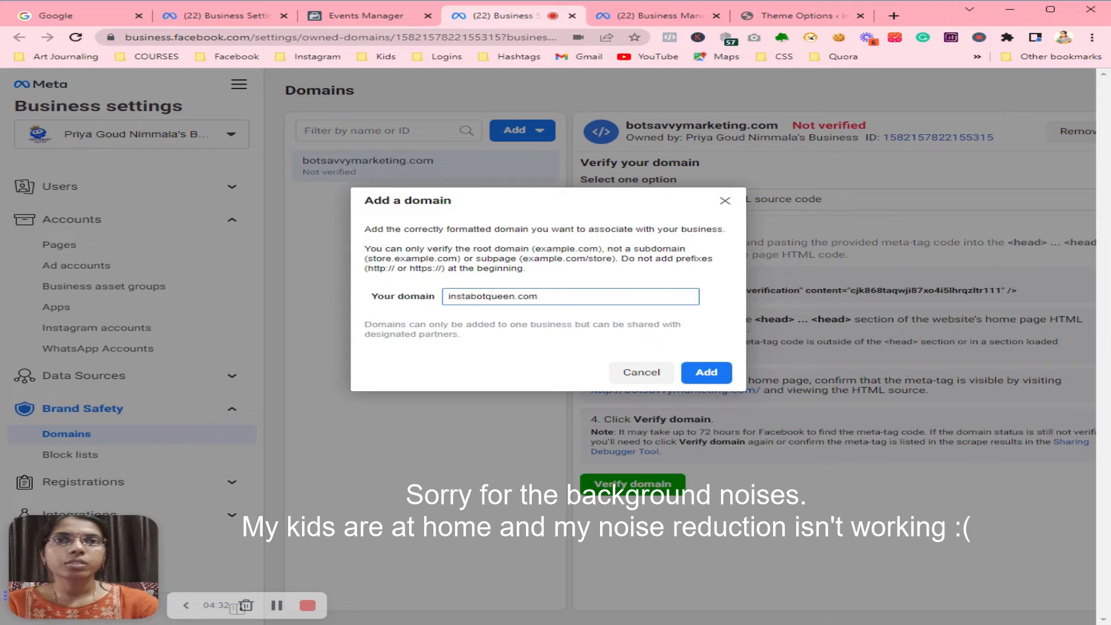
pyautogui.write('m')
pyautogui.click(707, 372)
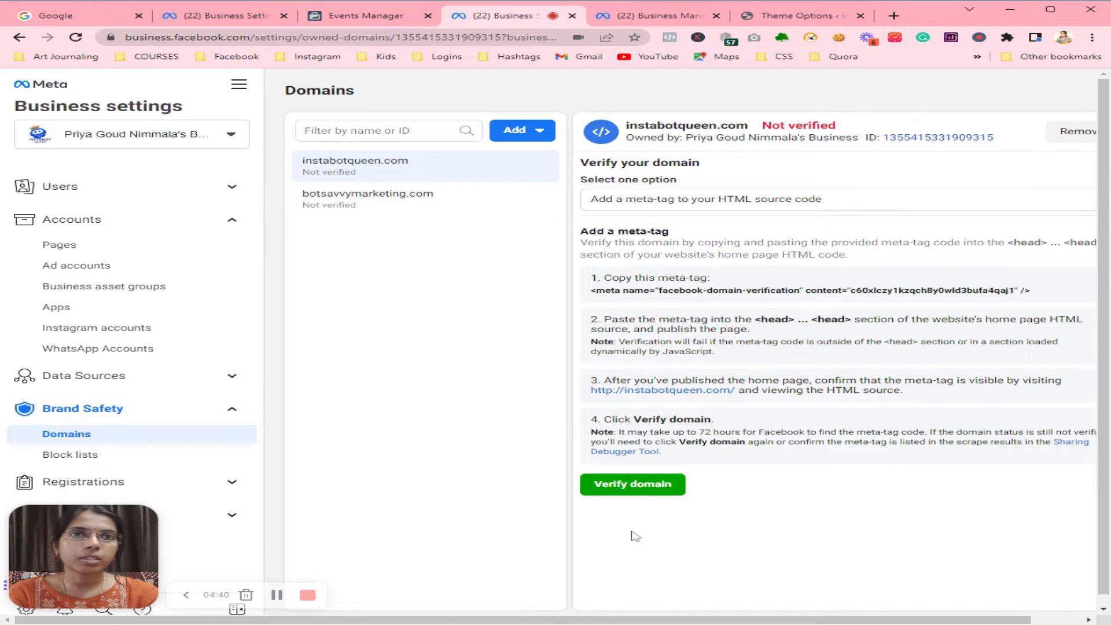
# Step: Try to verify the instabotqueen.com domain using the meta-tag option
pyautogui.click(641, 489)
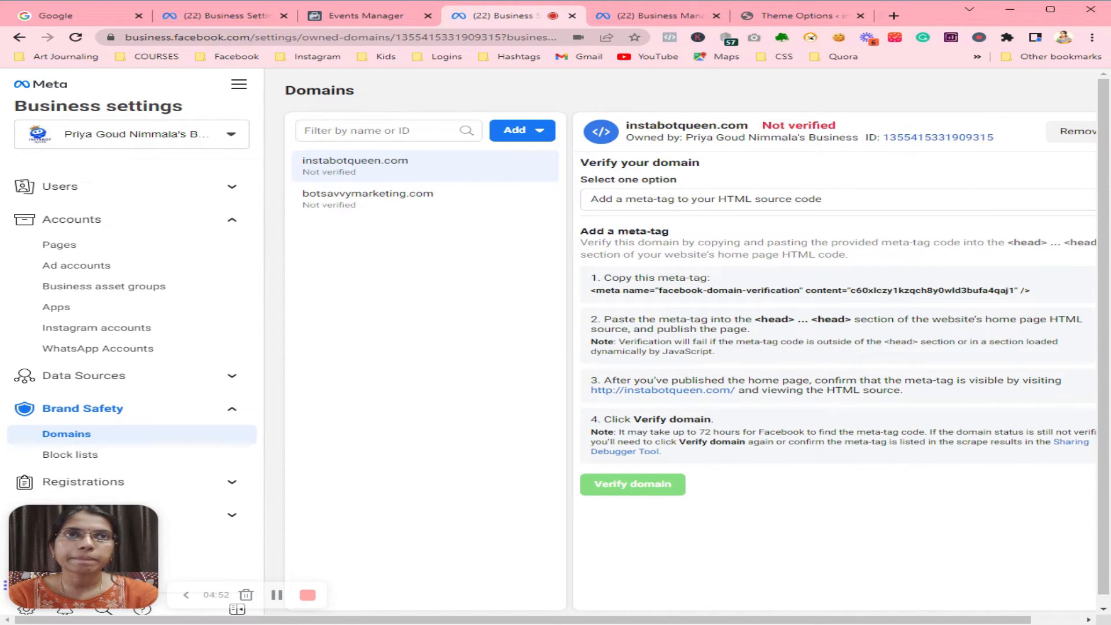
pyautogui.scroll(-1, 788, 400)
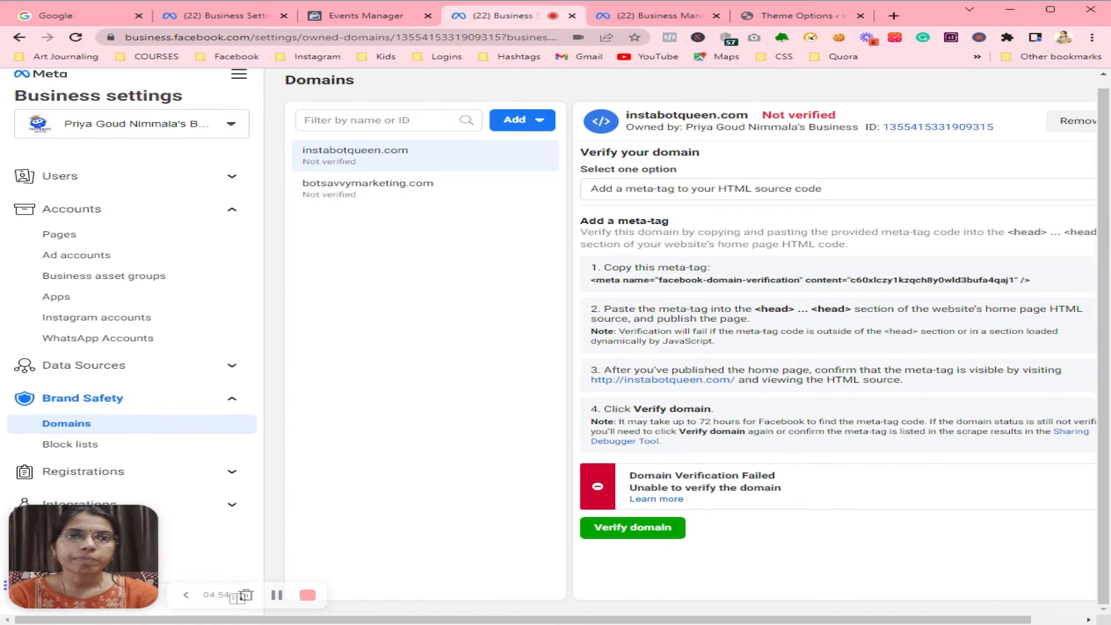
pyautogui.click(659, 524)
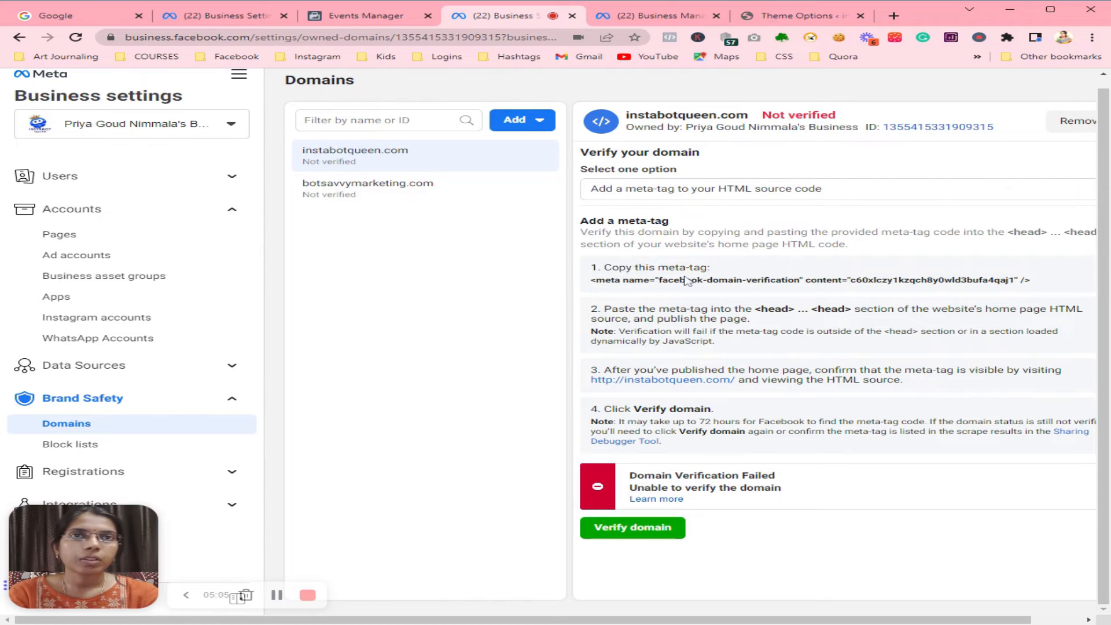
# Step: Copy the Facebook domain-verification meta-tag, paste it two lines below the Meta Pixel code in WordPress's Divi head code, and save the changes
pyautogui.click(878, 286)
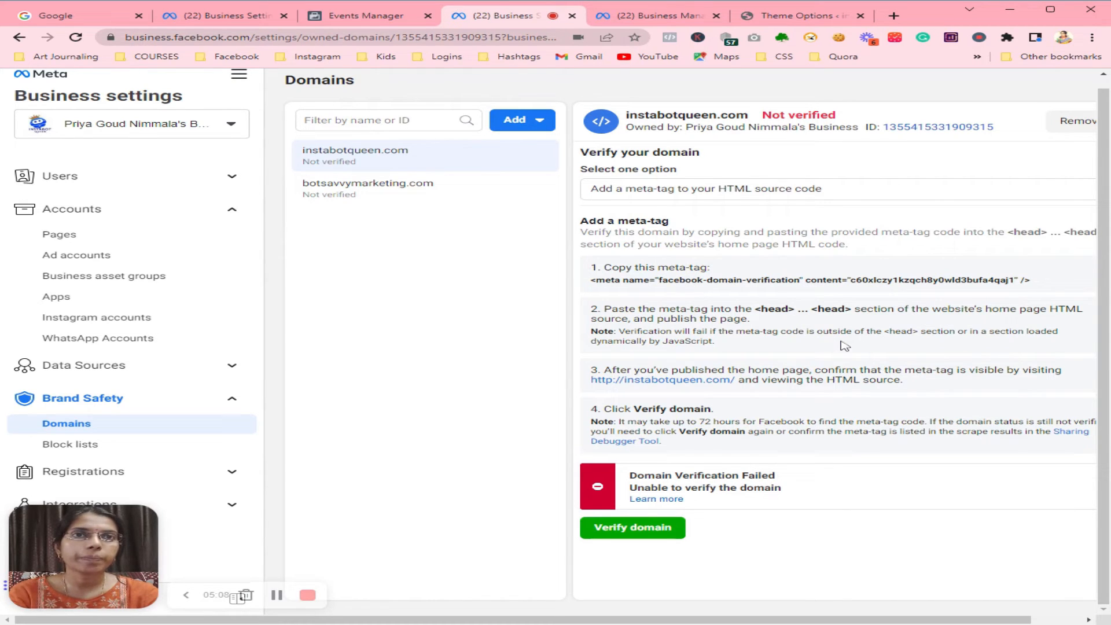
pyautogui.click(682, 22)
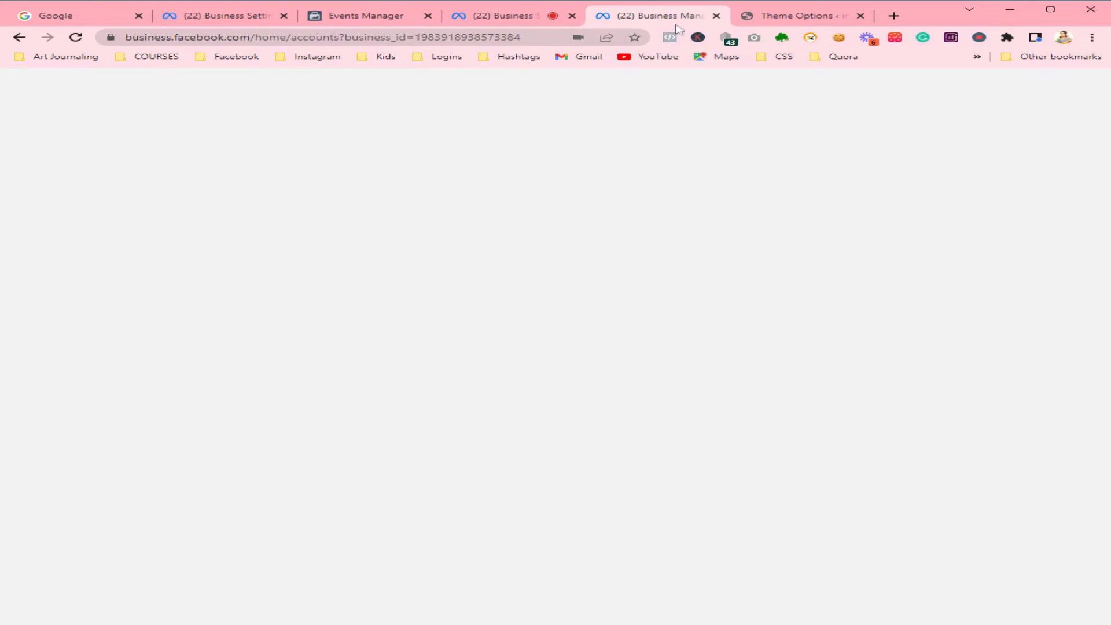
pyautogui.click(794, 20)
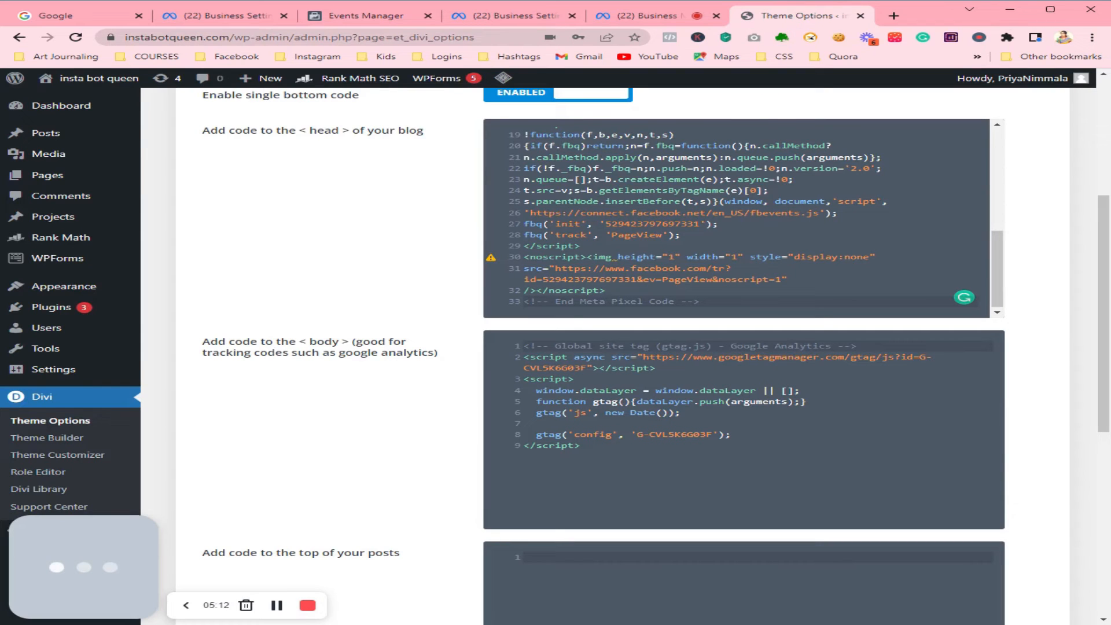
pyautogui.scroll(-1, 747, 347)
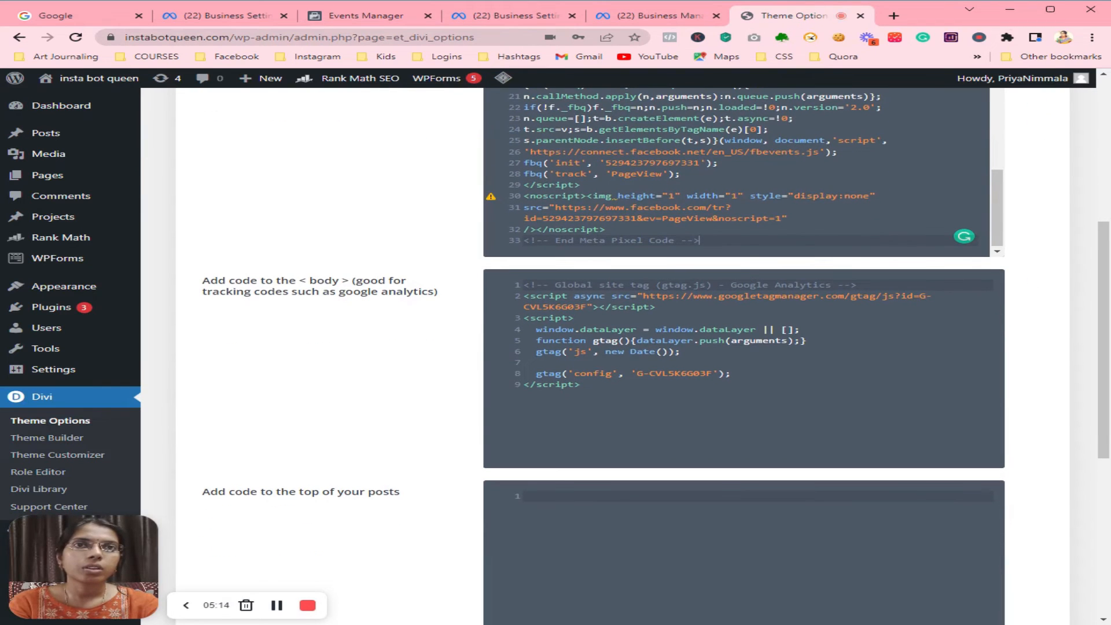
pyautogui.press('Return')
pyautogui.press('Return')
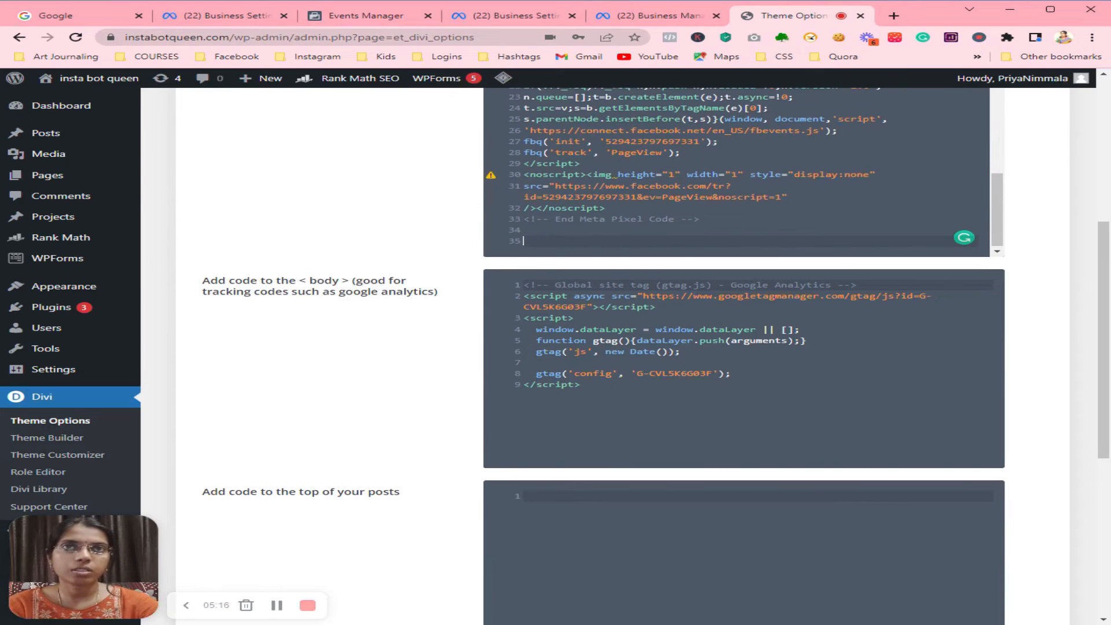
pyautogui.write('<meta name="facebook-domain-verification" content="c60xlczy1kzqch8y0wld3bufa4qaj1" />')
pyautogui.scroll(-6, 748, 328)
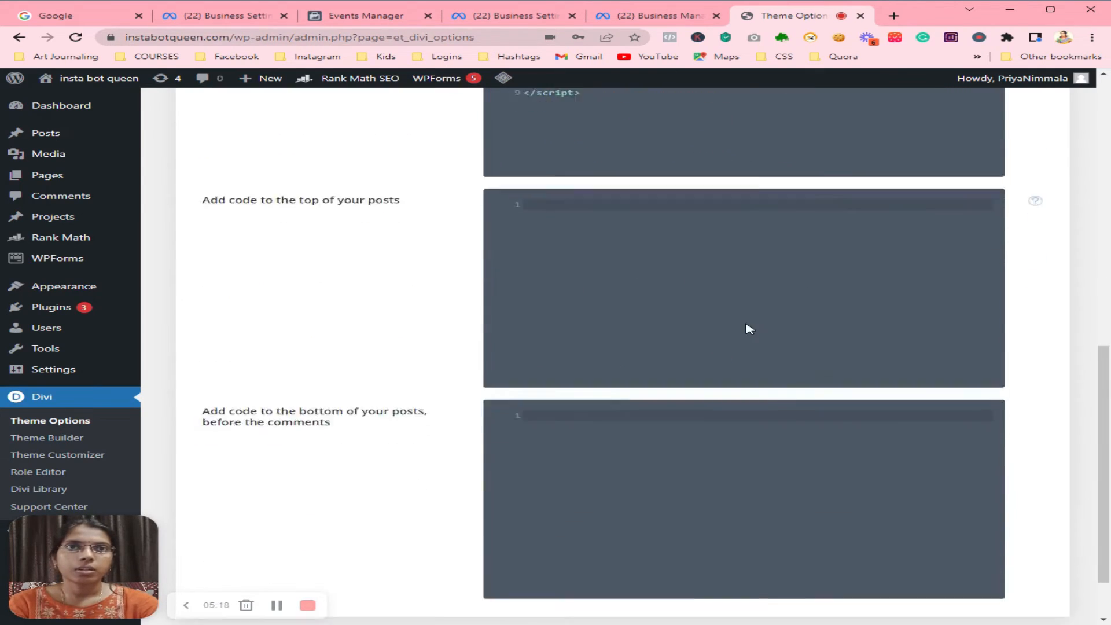
pyautogui.click(271, 577)
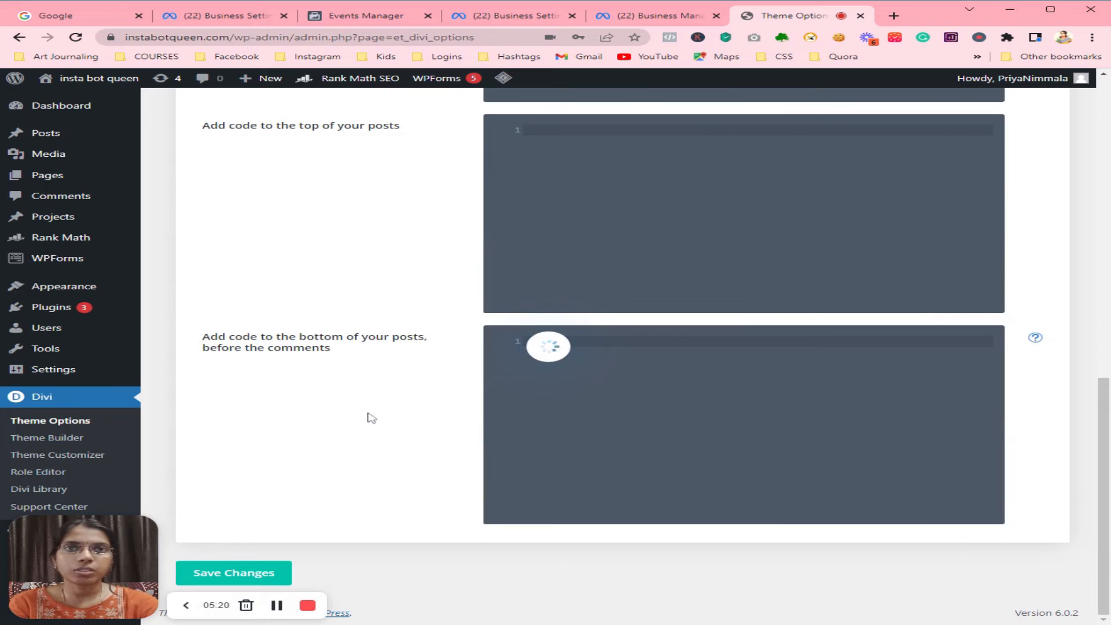
# Step: Return to the Domains page in Business settings and verify the instabotqueen.com domain
pyautogui.click(644, 15)
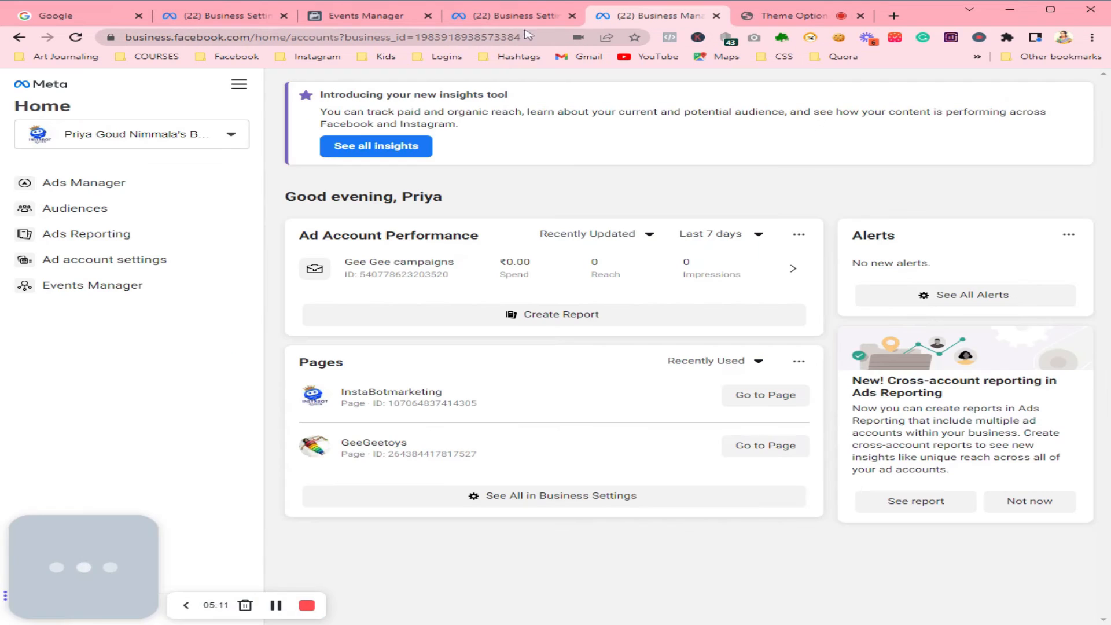
pyautogui.click(517, 15)
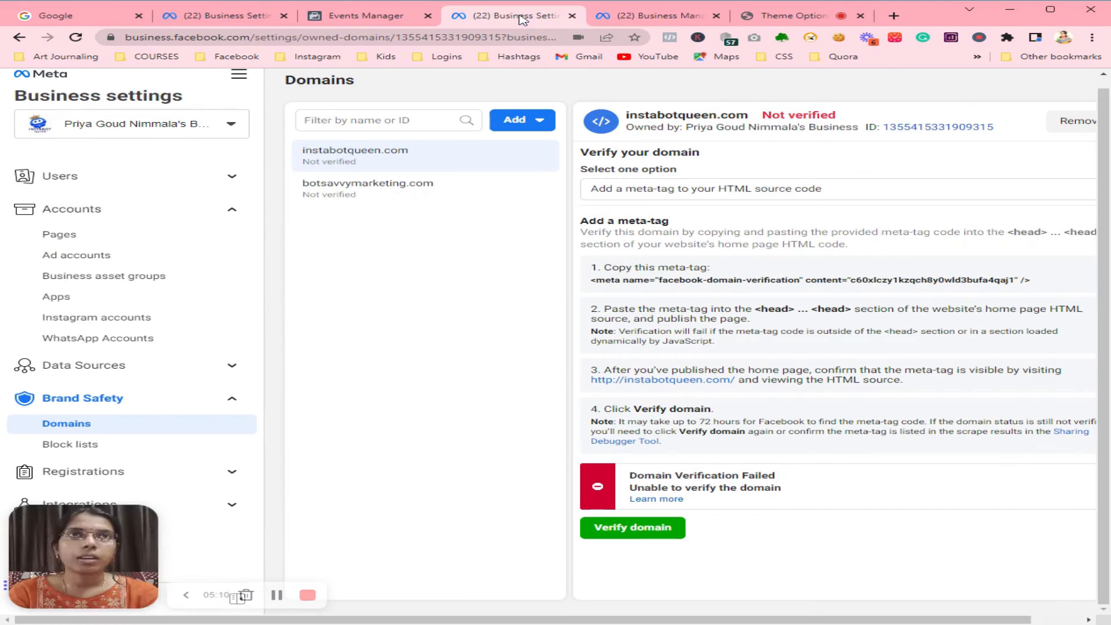
pyautogui.click(630, 529)
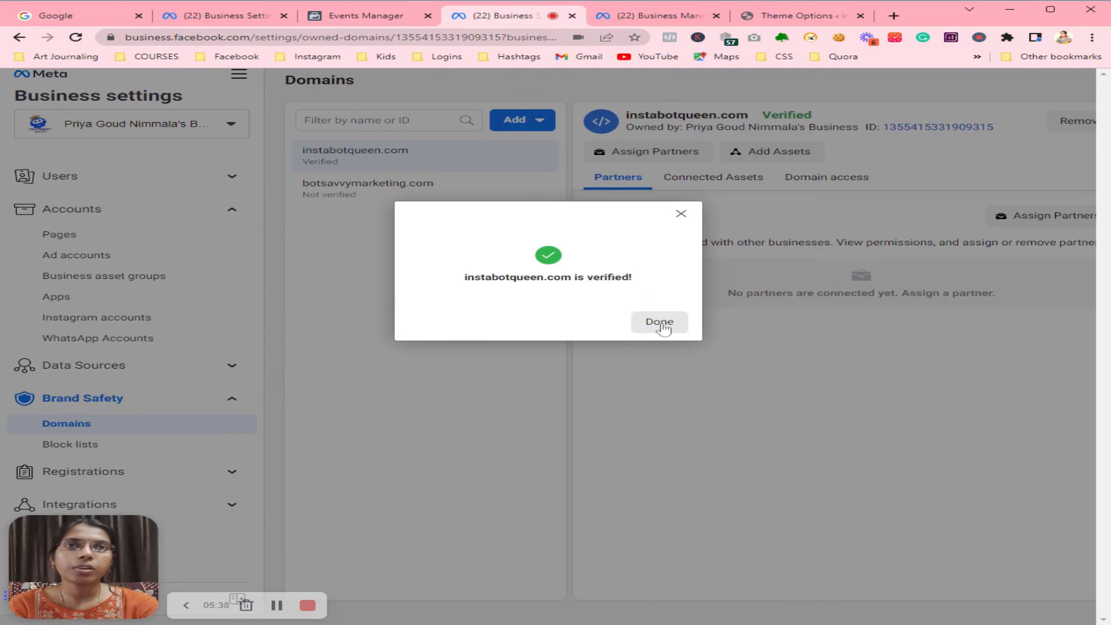
pyautogui.click(663, 327)
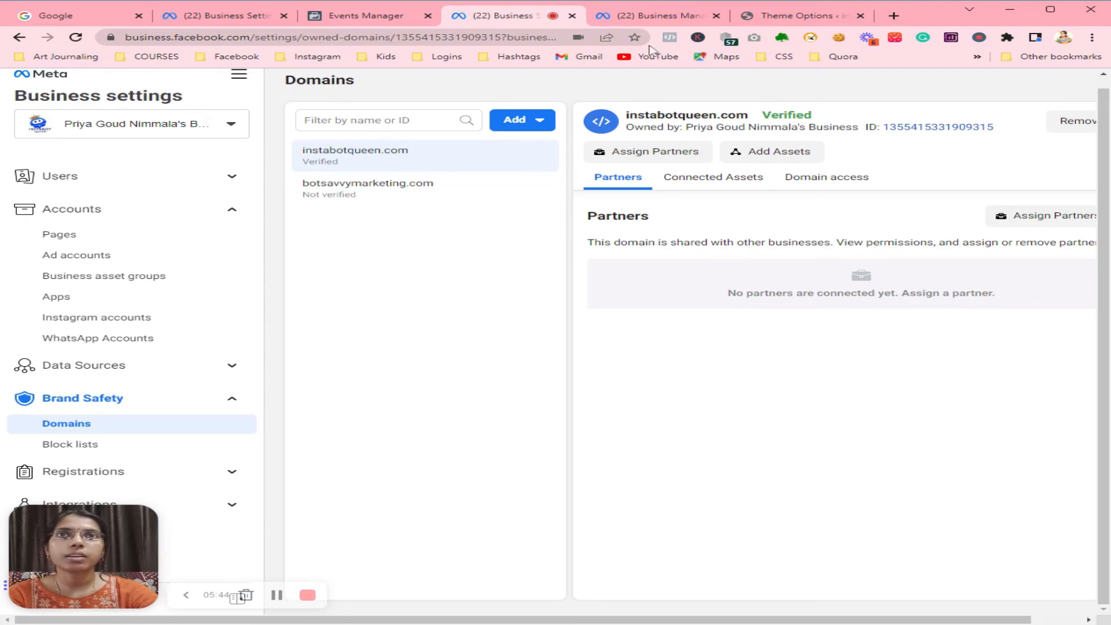
# Step: View the instabotqueen.com home page in a new browser tab, close its chat greeting, and return to the Domains page in Business settings
pyautogui.click(895, 15)
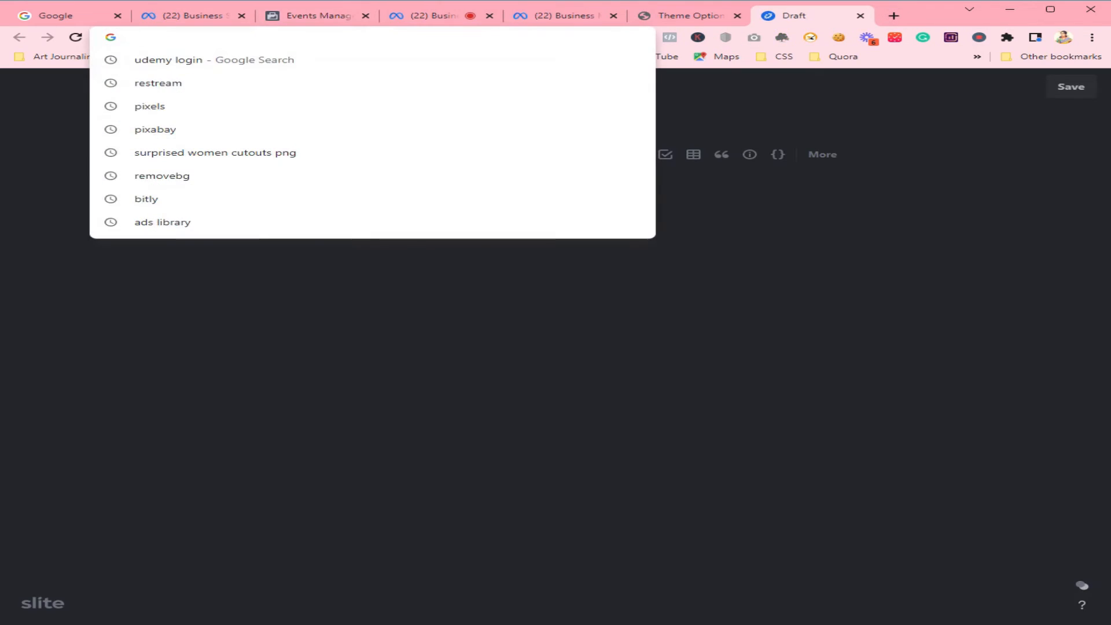
pyautogui.write('instabotqueen.com')
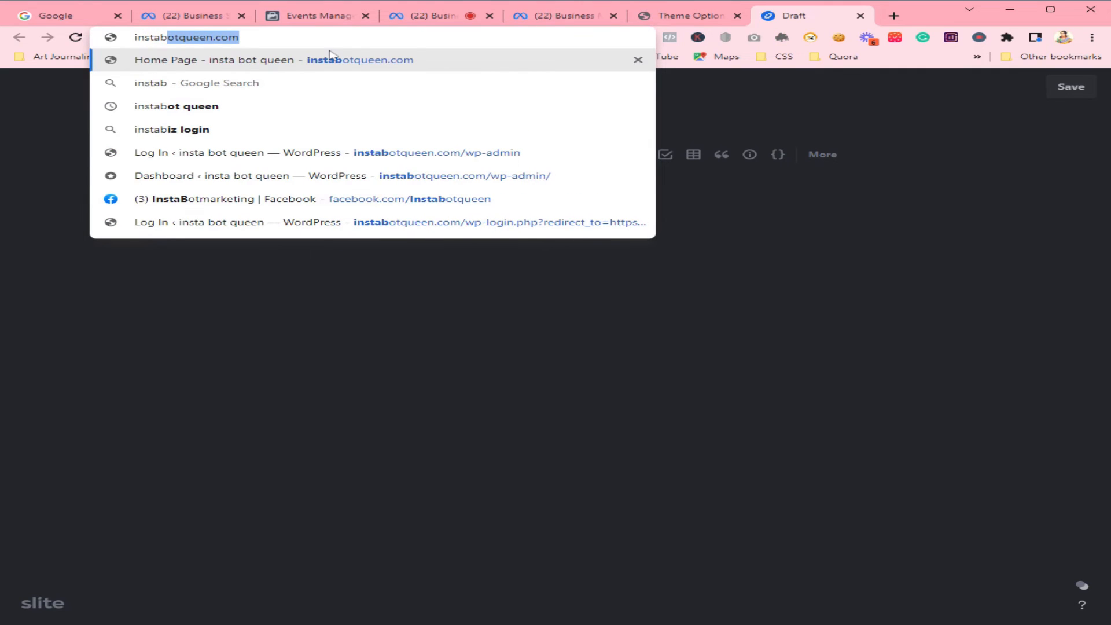
pyautogui.press('Return')
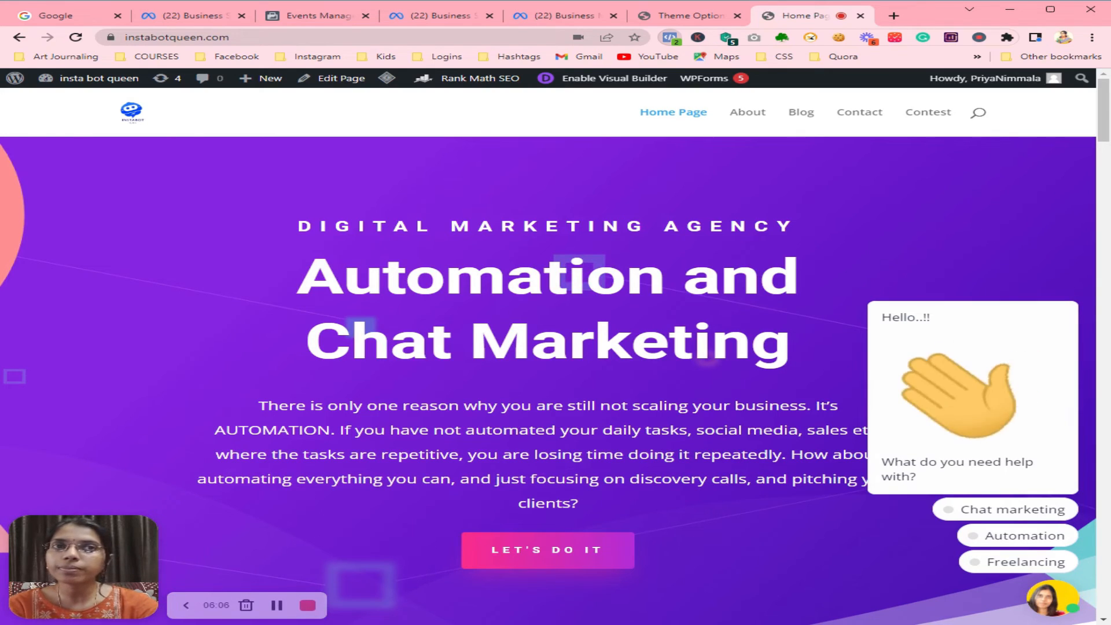
pyautogui.click(1070, 289)
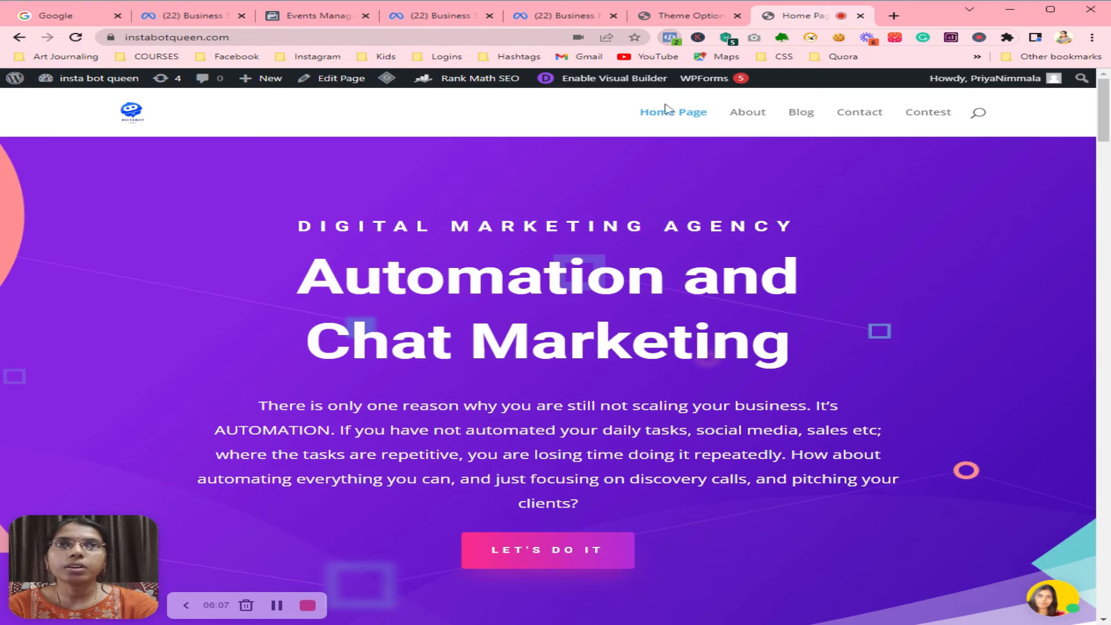
pyautogui.click(441, 16)
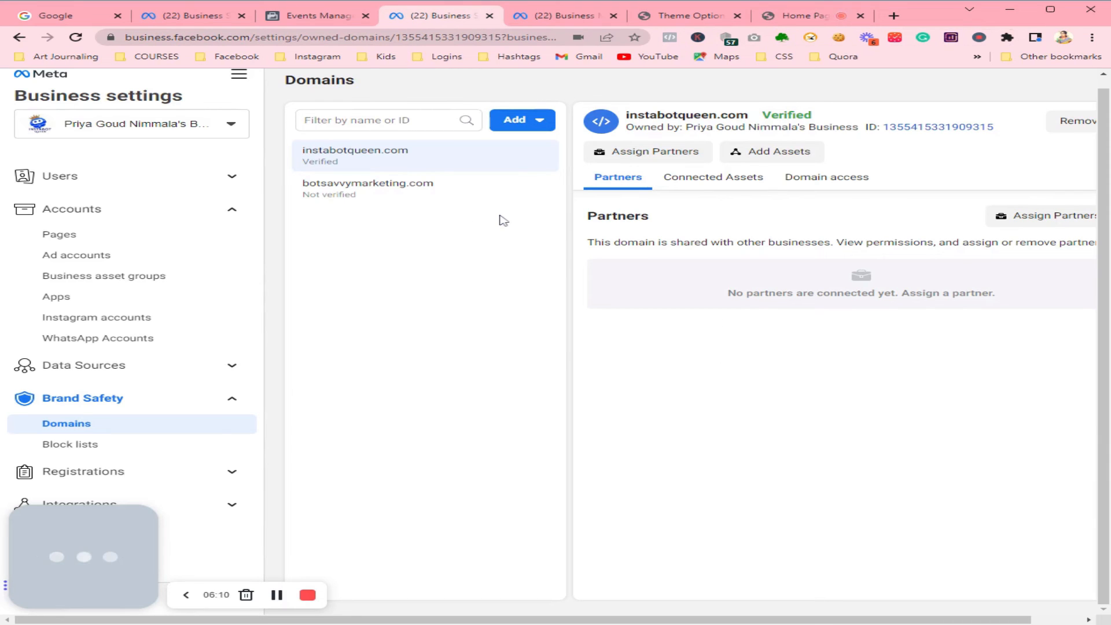